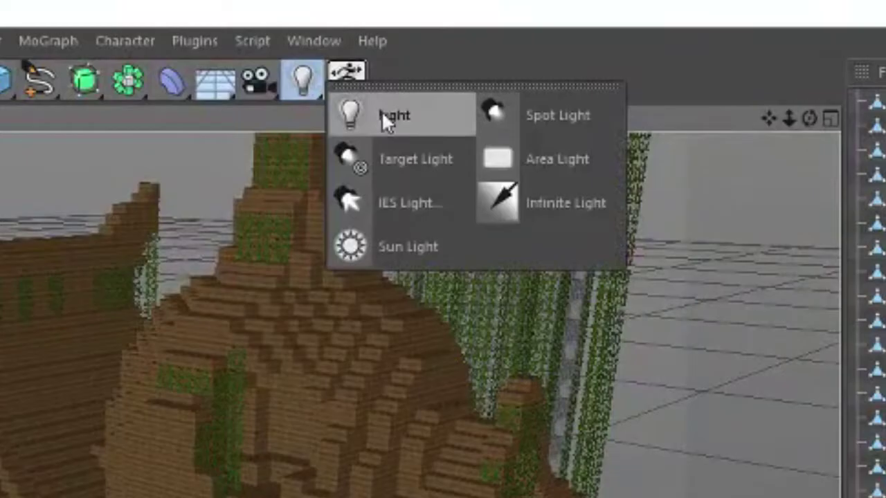
Step: Add a standard light and raise it high above the castle, to a Y position of about 27,700 cm
click(381, 118)
scroll(350, 241, down, 3)
scroll(349, 241, down, 3)
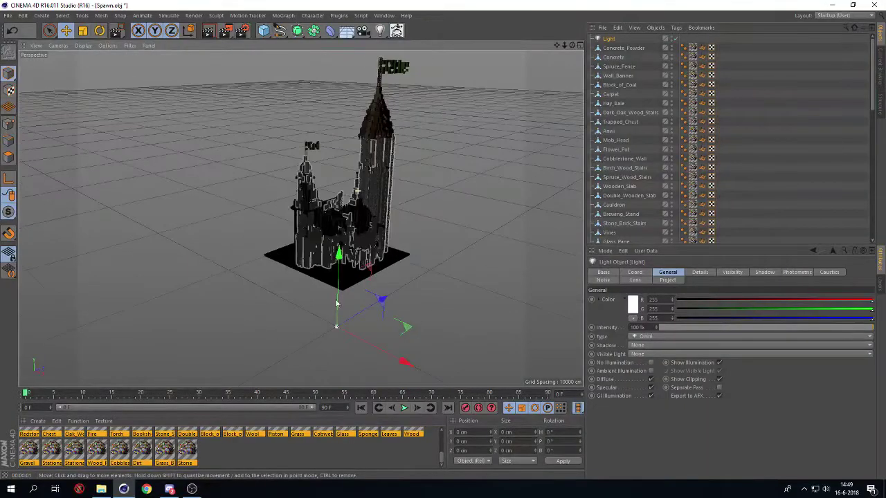
drag(338, 298, 352, 2)
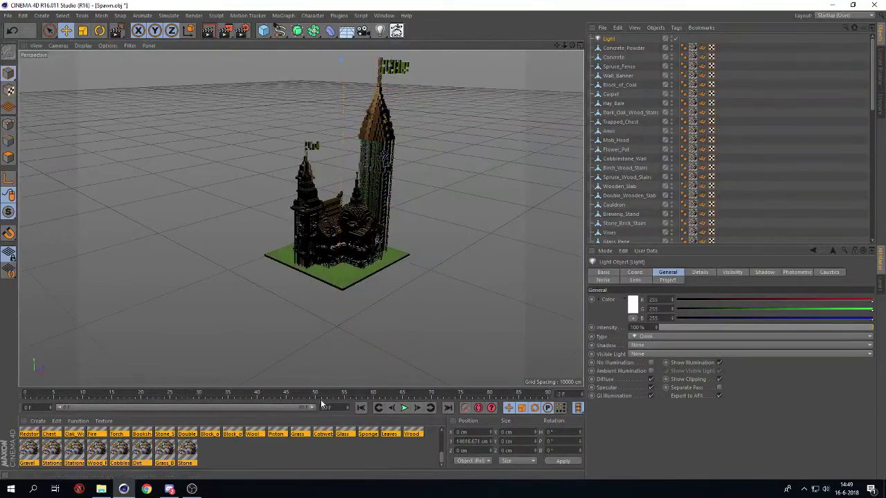
scroll(441, 223, down, 5)
scroll(346, 279, up, 4)
scroll(337, 313, up, 5)
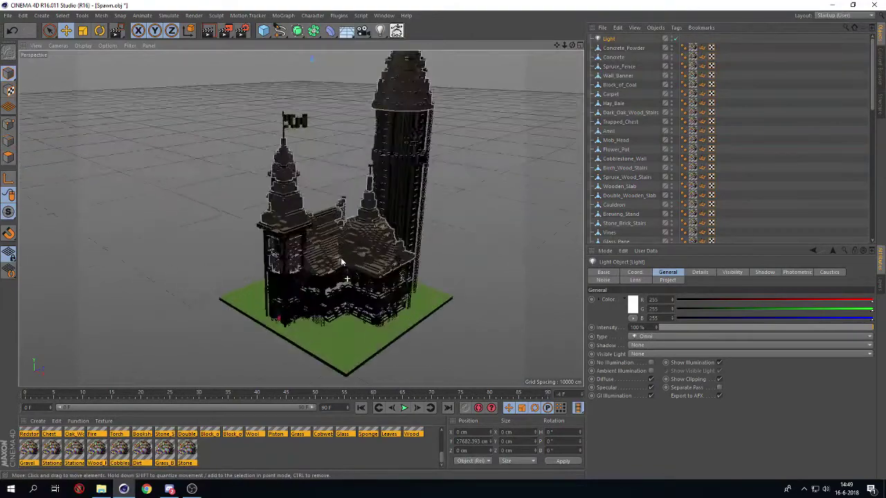
Step: Move the light sideways off the castle's centre, to about X 11,700 cm and Z -9,300 cm
scroll(400, 318, up, 3)
mouse_move(571, 45)
mouse_down()
mouse_move(572, 14)
mouse_move(572, 59)
mouse_up()
scroll(521, 150, down, 10)
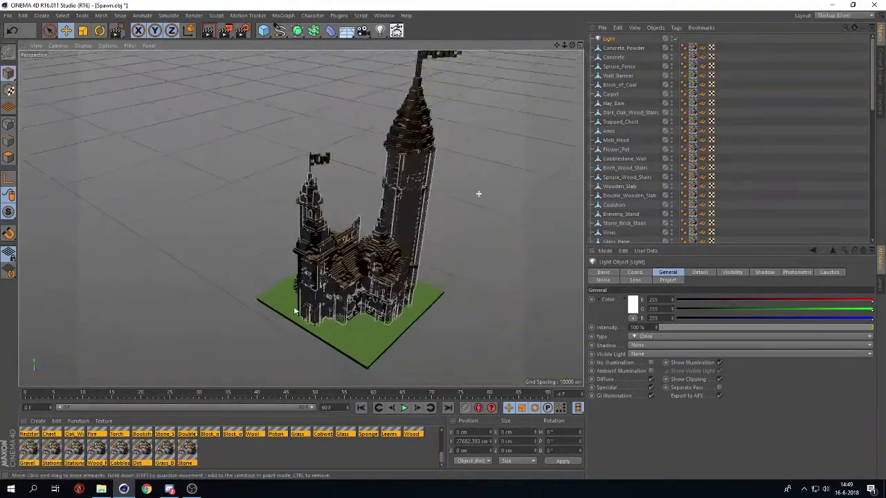
scroll(393, 181, up, 5)
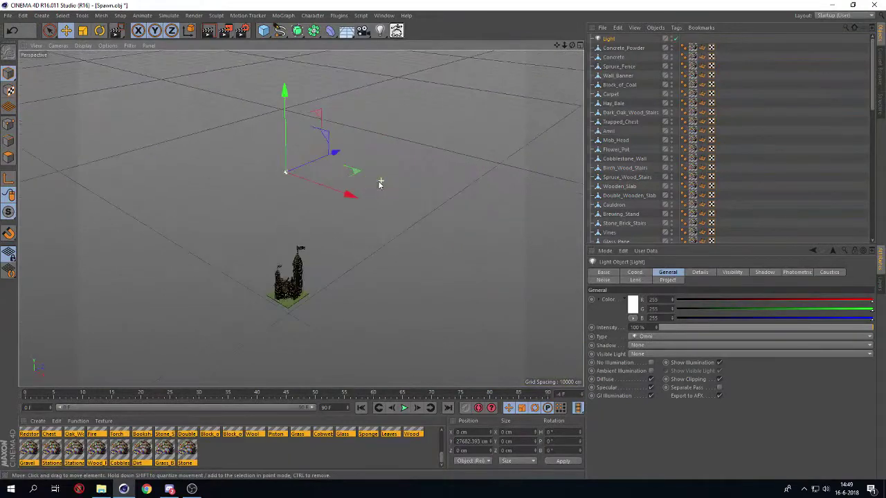
drag(297, 167, 300, 244)
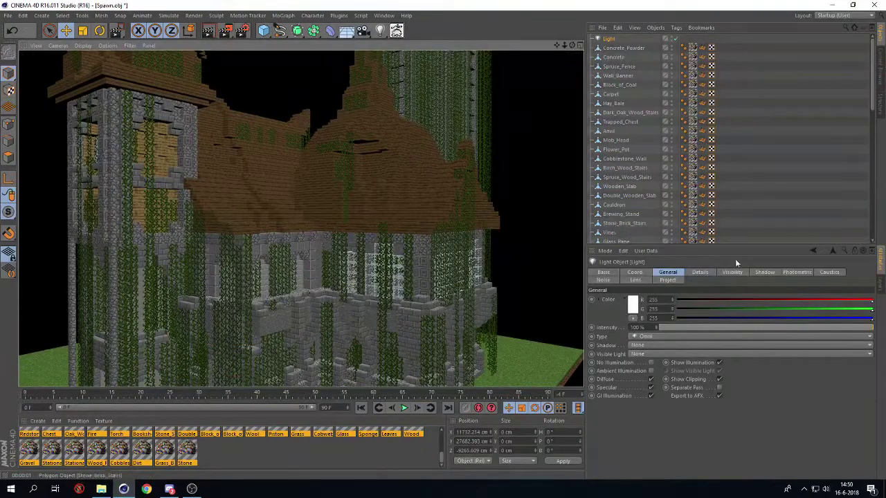
Step: Set the light's shadow type to Raytraced (Hard)
click(764, 272)
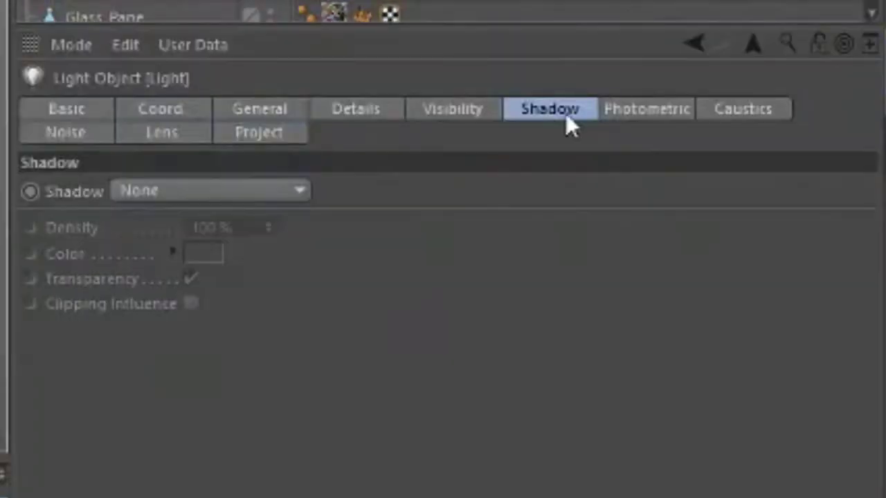
click(202, 191)
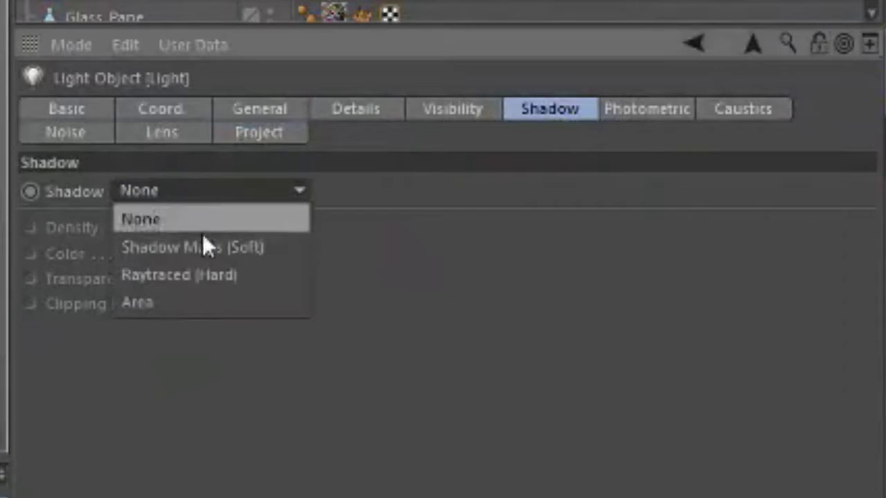
click(219, 274)
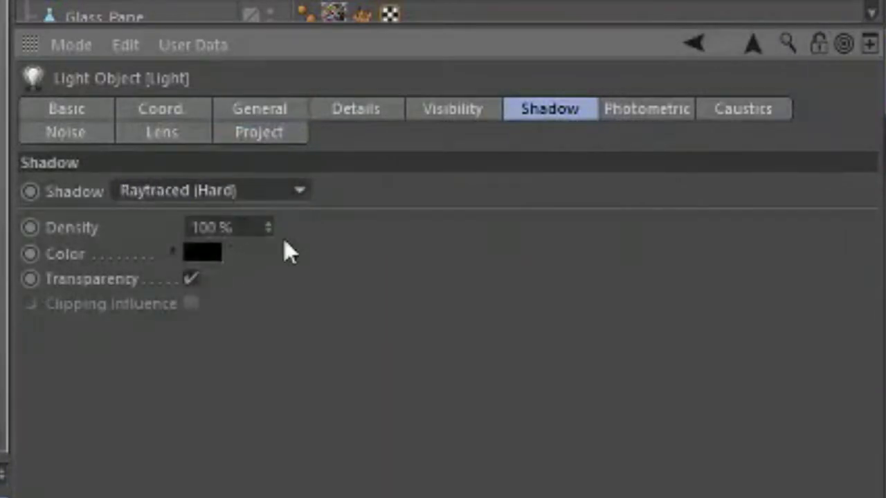
click(248, 198)
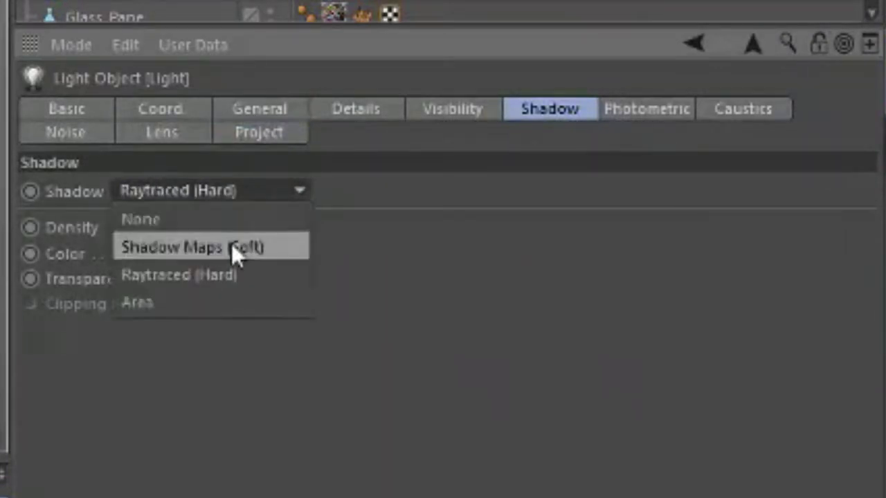
click(373, 351)
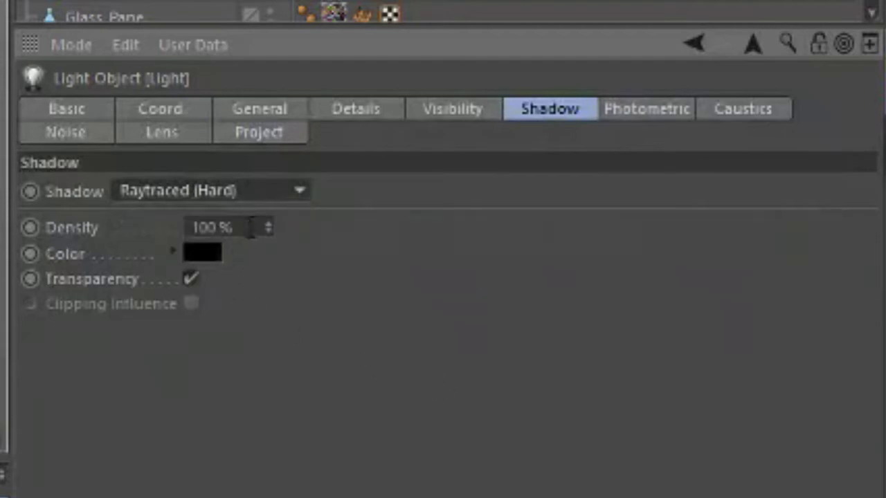
Step: Try a density of 80 % for the light's shadow
click(250, 228)
text(80)
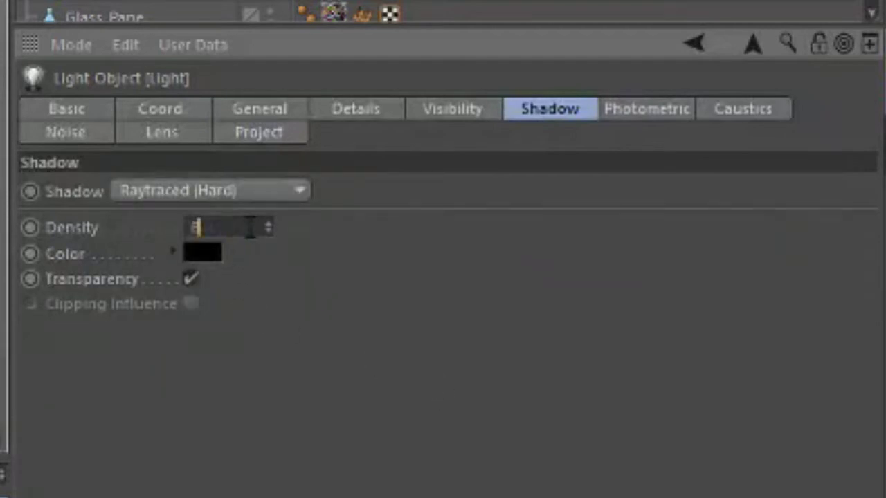
key(Return)
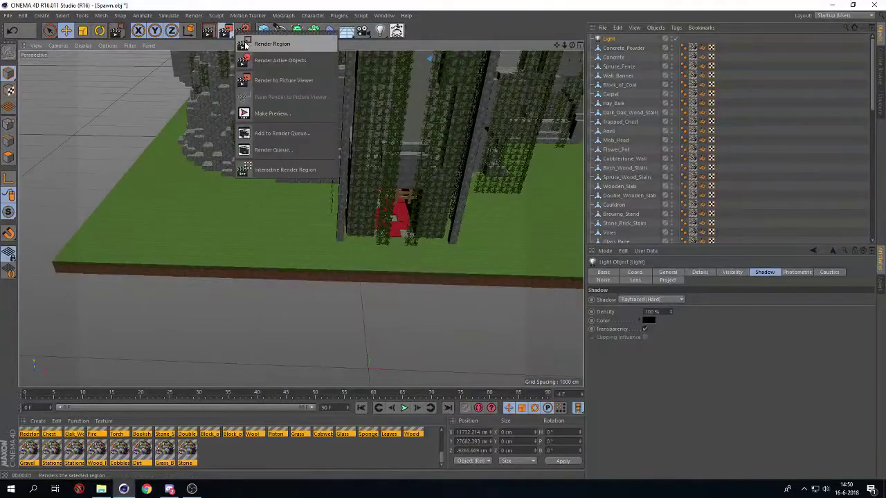
Step: Add a camera to the scene
click(270, 125)
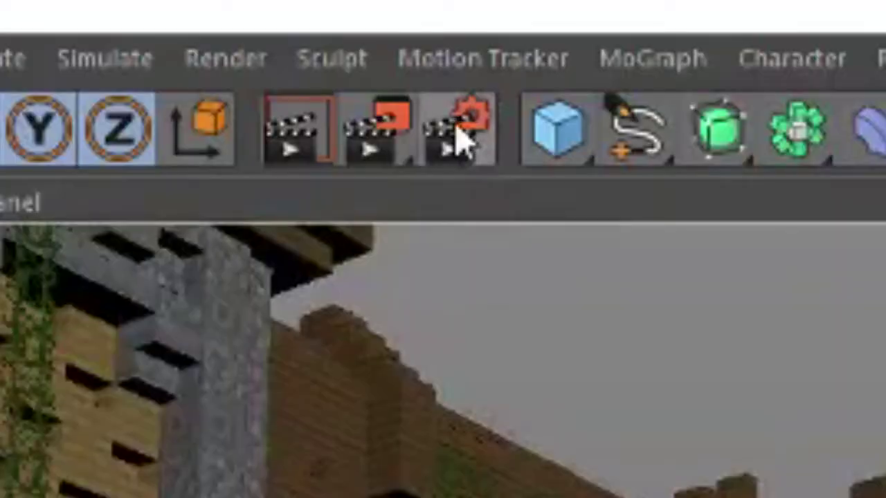
Step: In the render settings, set the output size to 1280 pixels wide and 720 pixels high
click(243, 32)
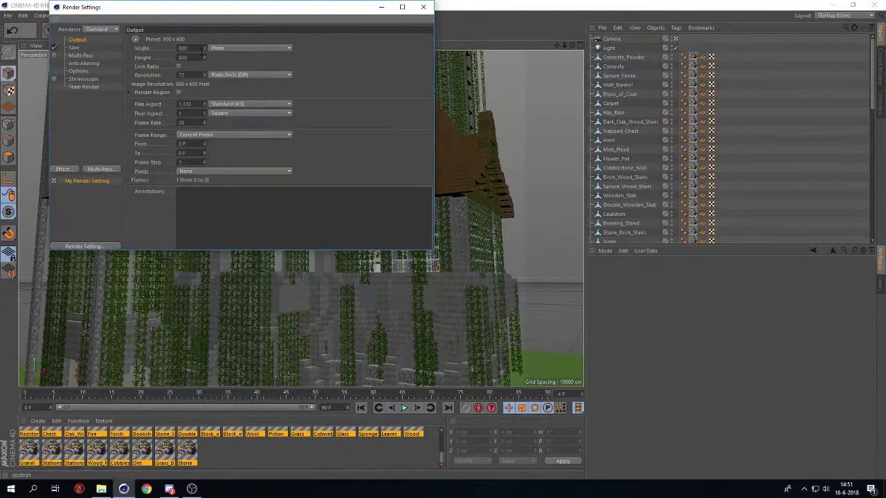
click(200, 49)
text(1280)
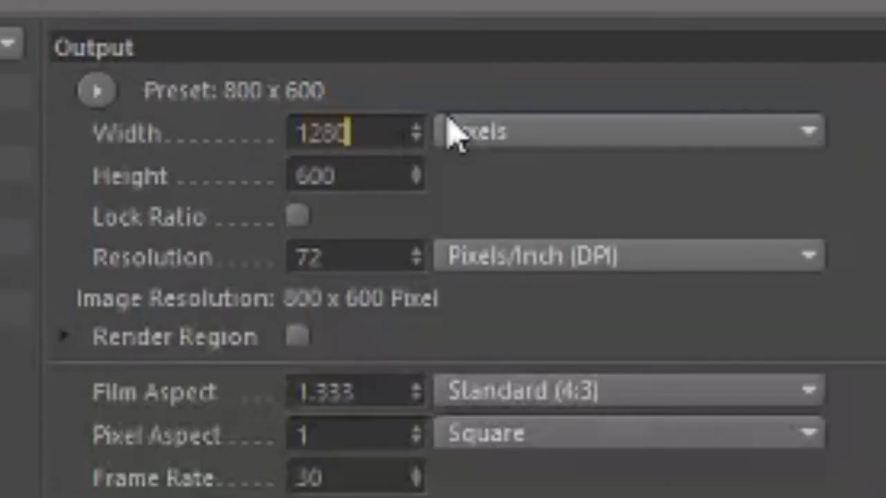
click(372, 174)
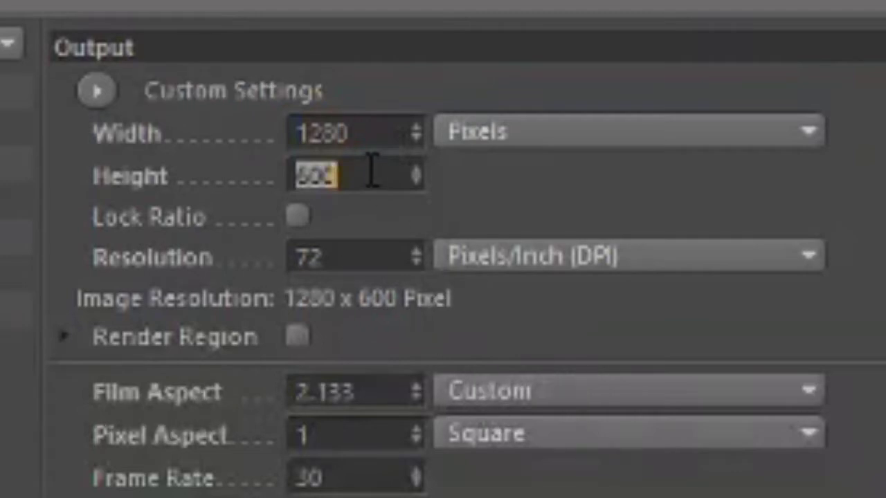
text(720)
key(Return)
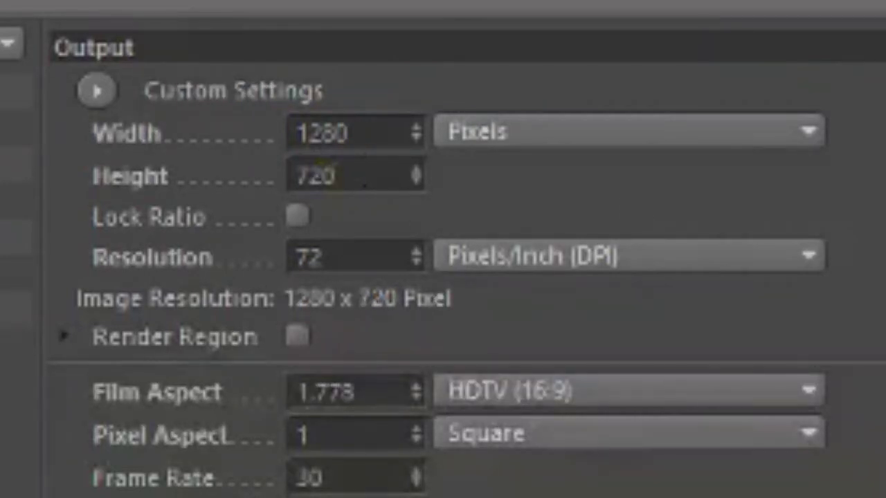
Step: Try an output size of 1920 by 1080 pixels for the render
click(399, 124)
text(1920)
key(Return)
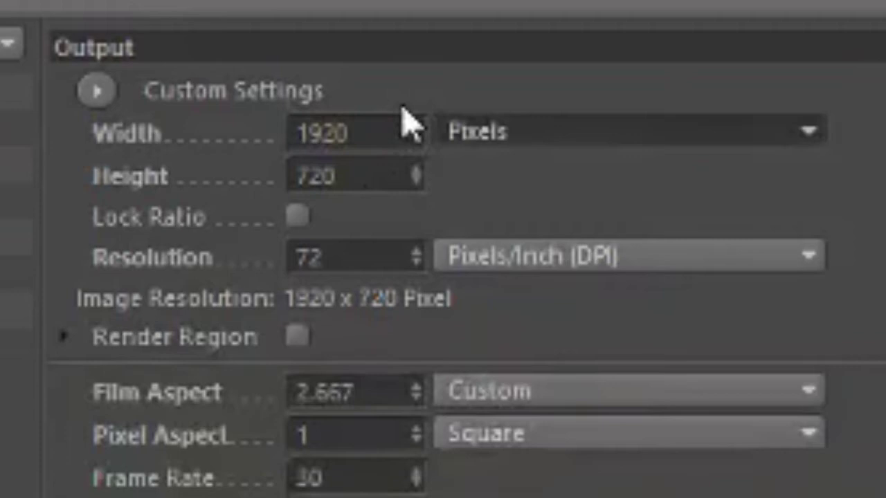
key(Tab)
text(1080)
key(Return)
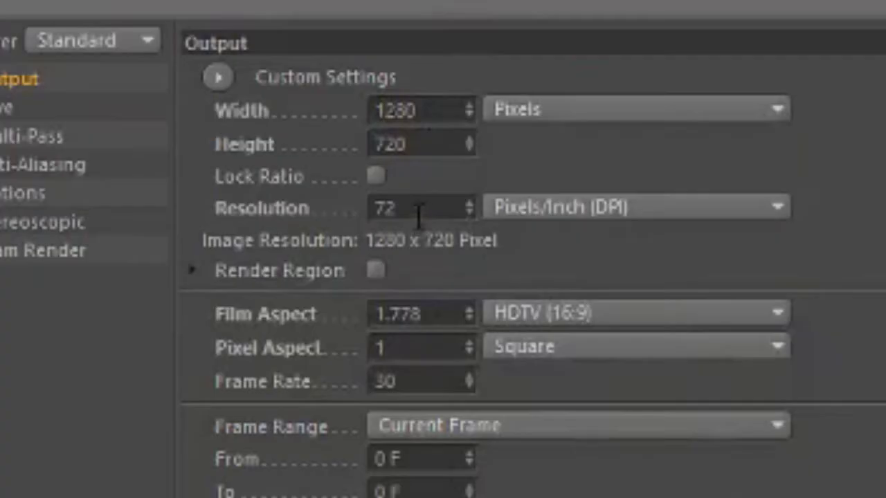
Step: Set the render output resolution to 36 pixels per inch (DPI)
double_click(190, 74)
text(36)
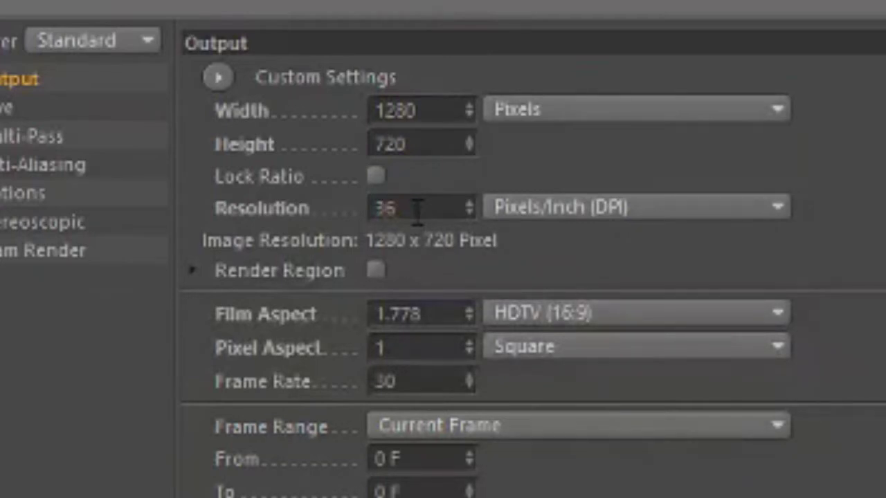
Step: Set the render's anti-aliasing to Best with a maximum level of 2x2
click(48, 166)
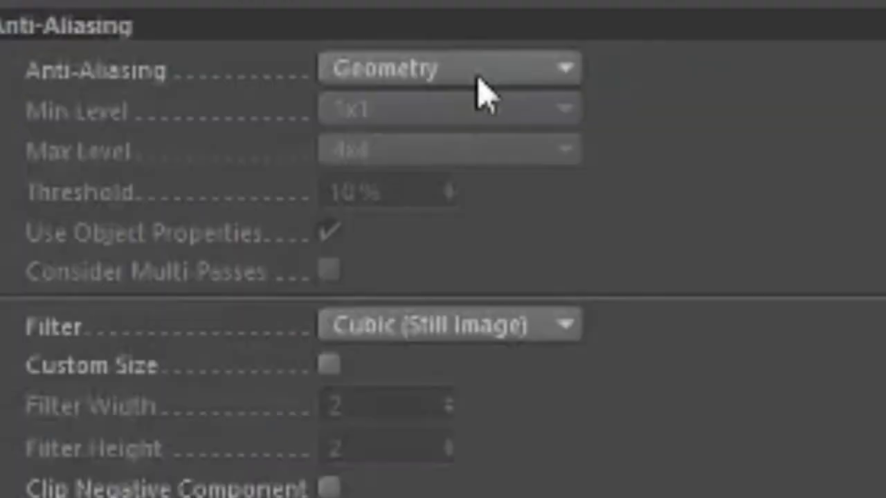
click(484, 94)
click(412, 206)
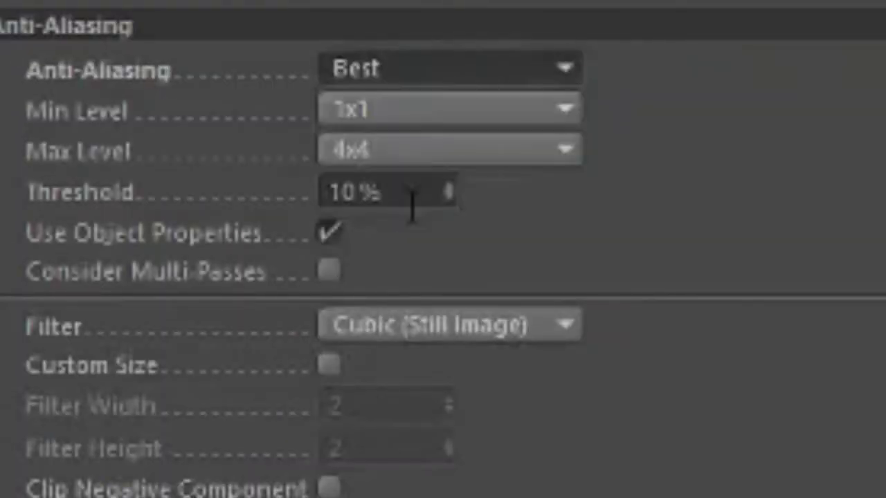
click(389, 162)
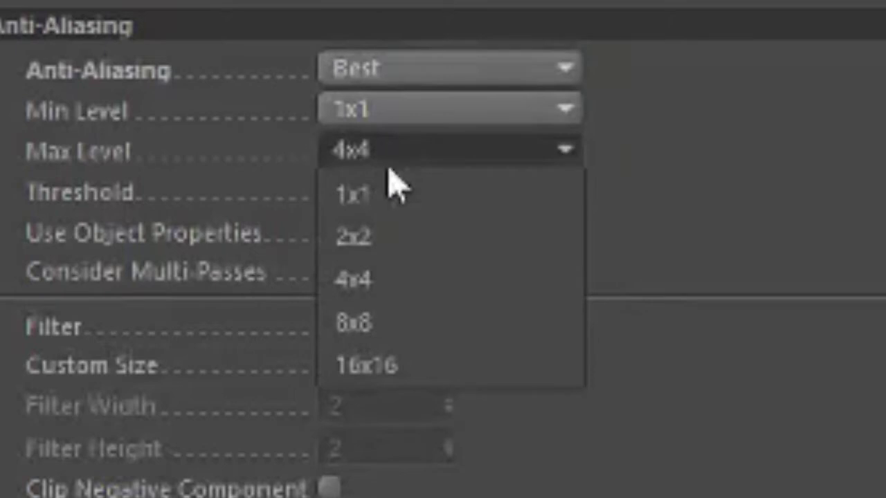
click(408, 238)
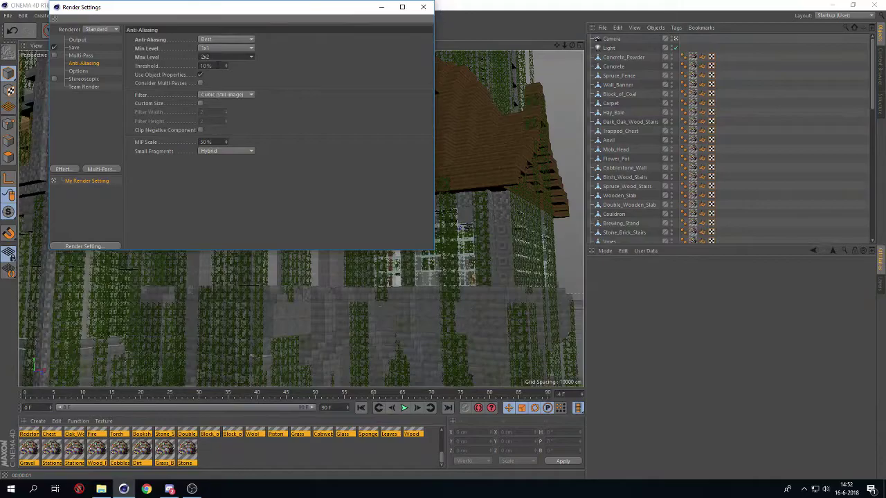
Step: In the render options, turn off Blurriness and set the Ray Threshold to 0 %
click(77, 70)
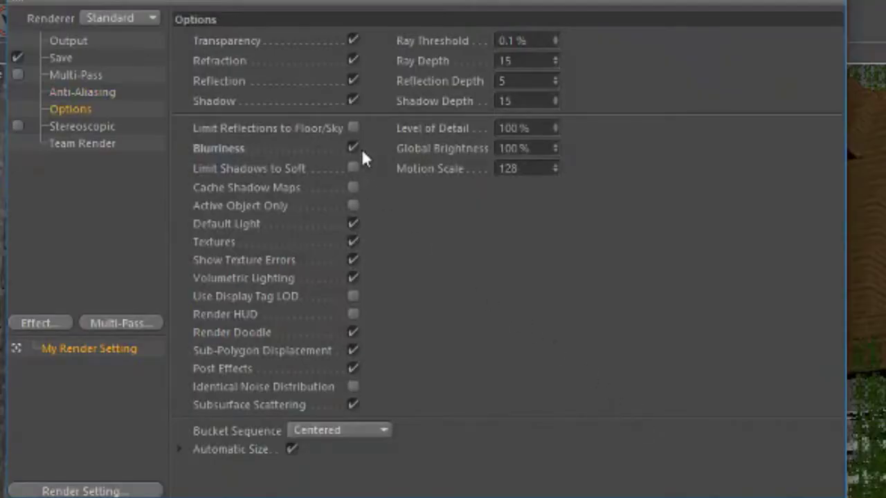
click(527, 42)
text(0)
key(Return)
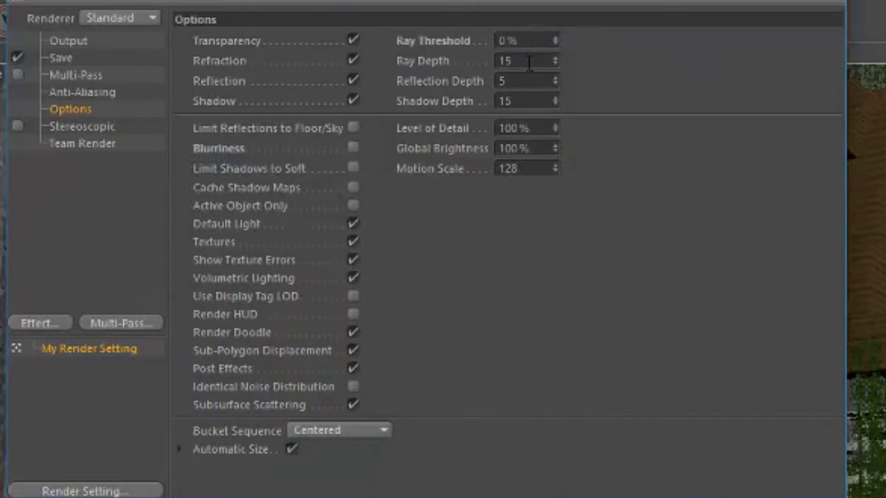
Step: Set the Ray Depth to 6, the Reflection Depth to 2 and the Shadow Depth to 4
click(530, 62)
text(6)
key(Return)
click(531, 83)
text(2)
key(Return)
click(538, 103)
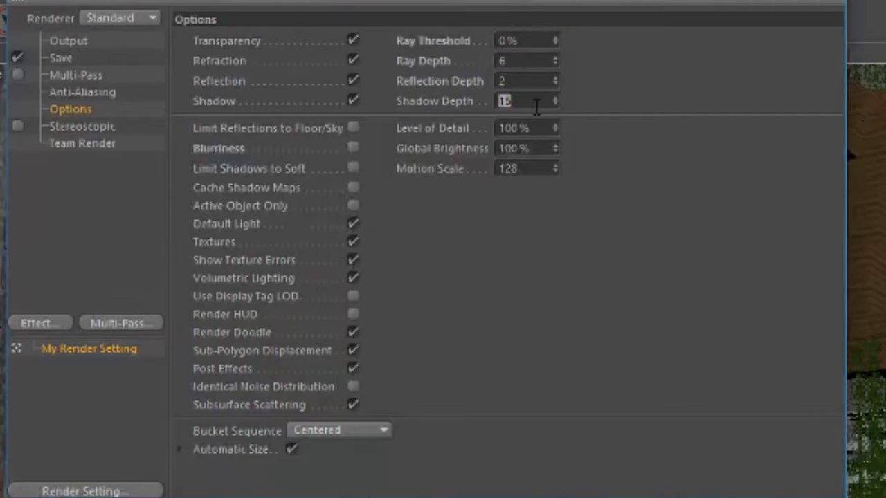
text(4)
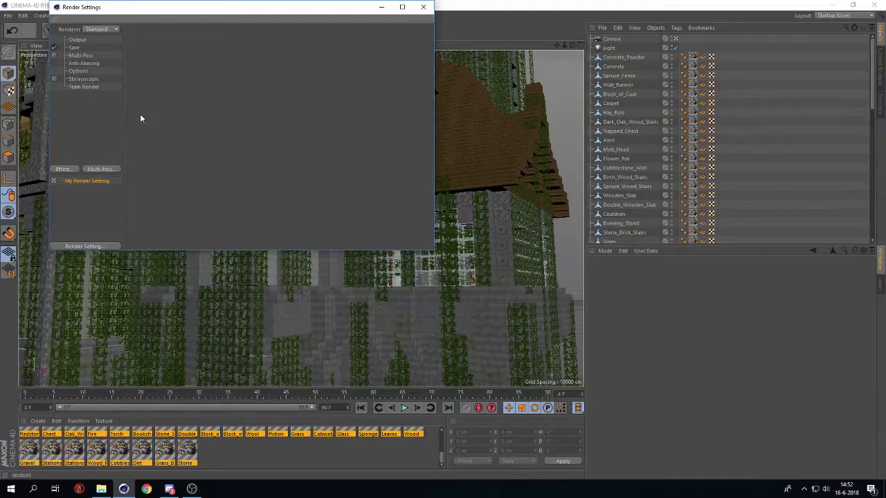
Step: Add the Ambient Occlusion effect to the render with Maximum Samples of 100 and Evaluate Transparency enabled
right_click(79, 112)
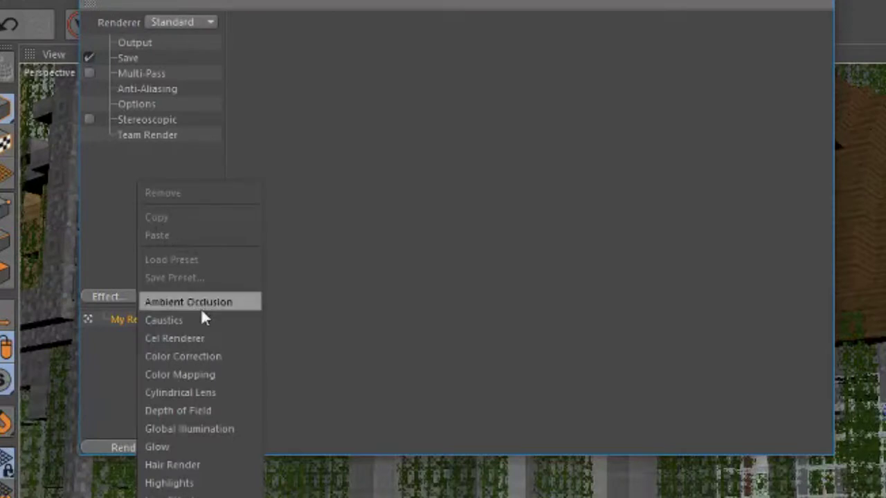
click(201, 305)
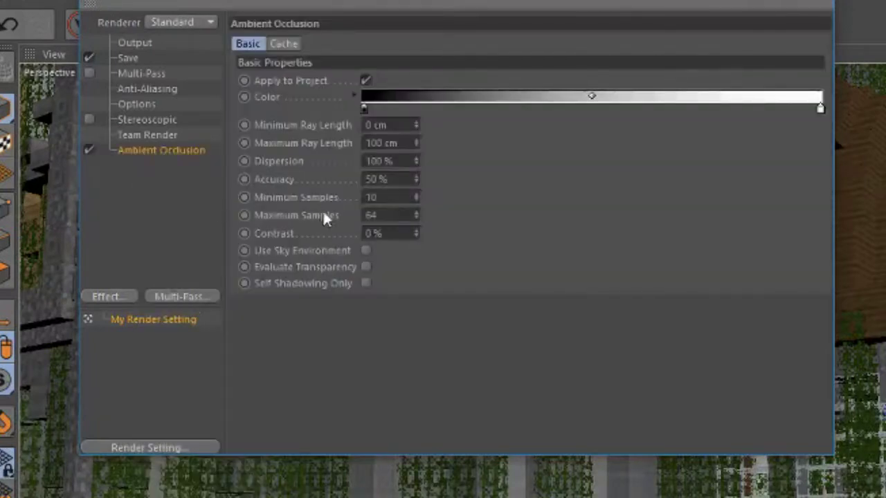
double_click(399, 217)
text(100)
click(427, 336)
click(366, 267)
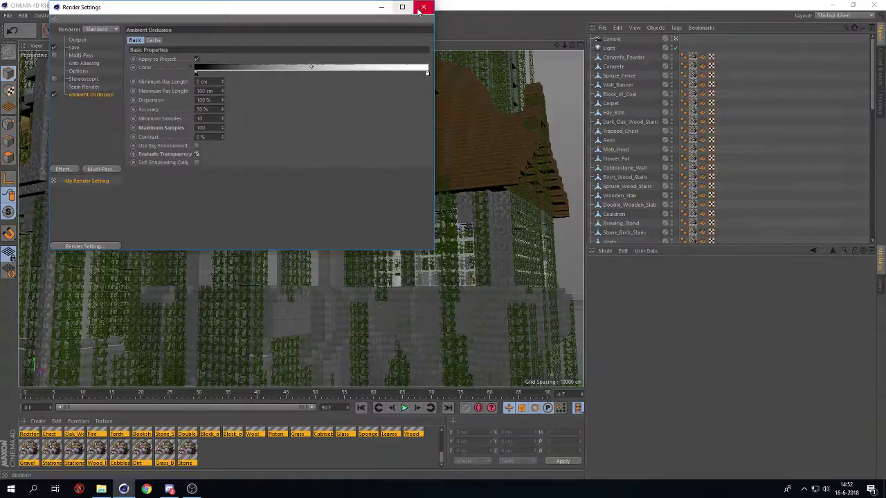
drag(230, 32, 258, 44)
click(328, 234)
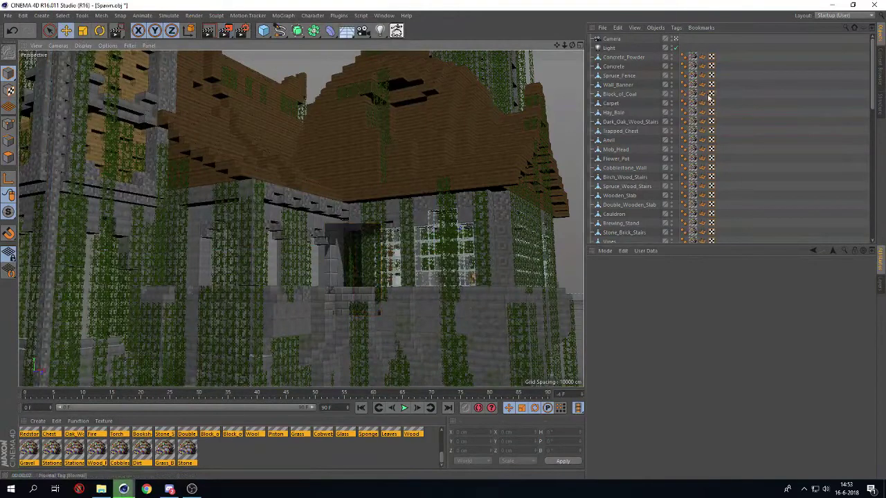
Step: Leave the camera view to look around the castle freely, and return to the camera view
click(675, 39)
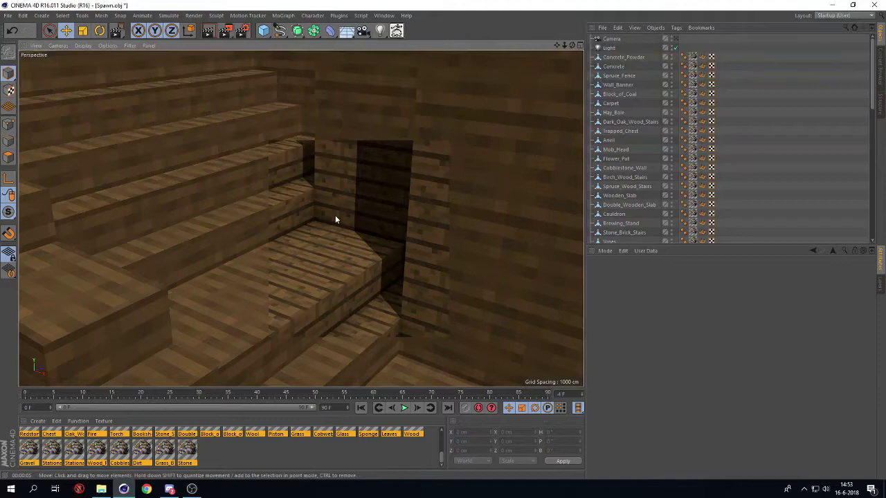
click(676, 39)
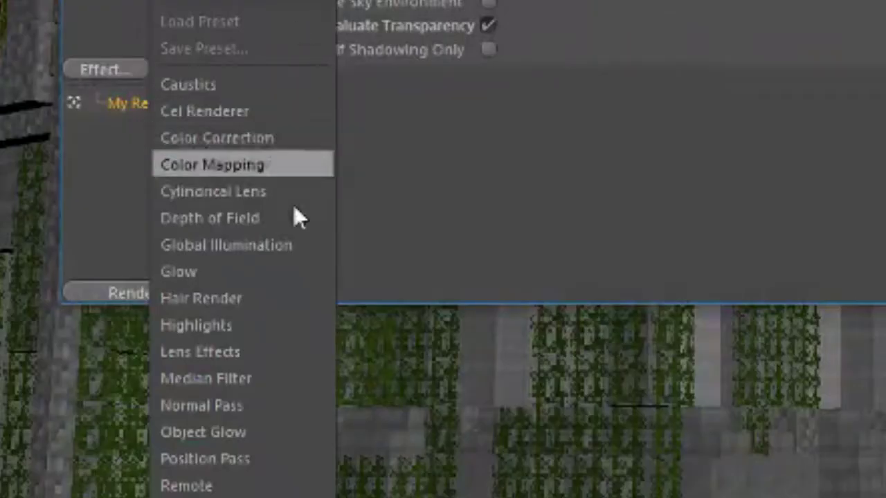
Step: Add Global Illumination to the render with Samples and Record Density both set to Low, and test-render the camera view
click(277, 246)
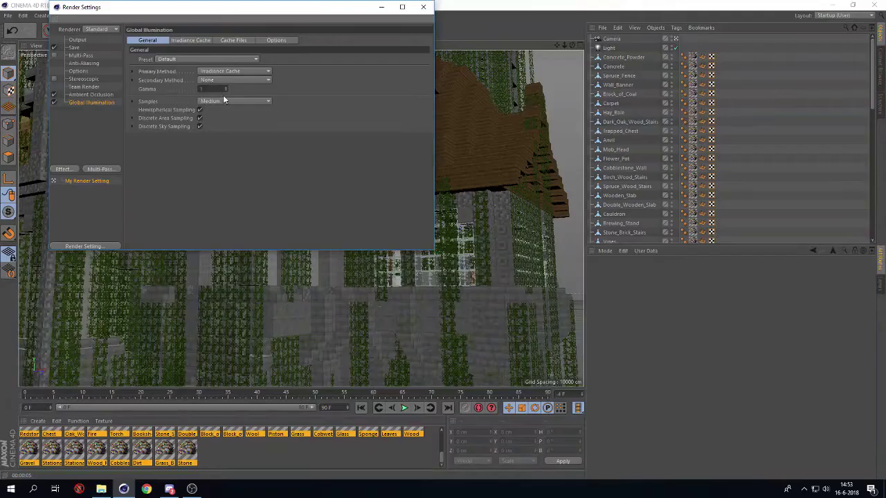
click(224, 100)
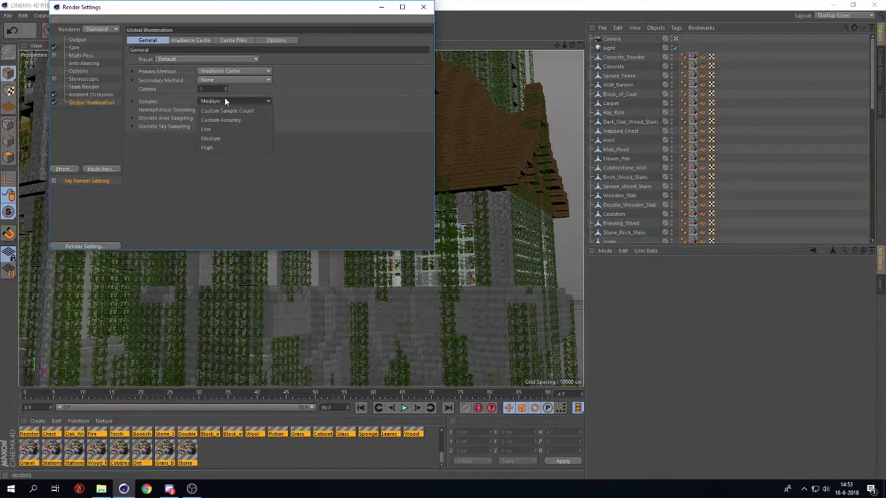
click(221, 128)
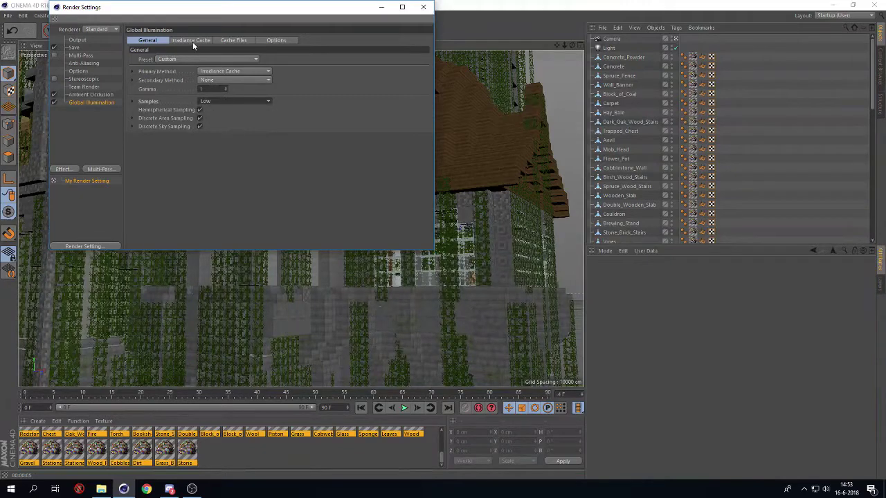
click(192, 41)
click(206, 59)
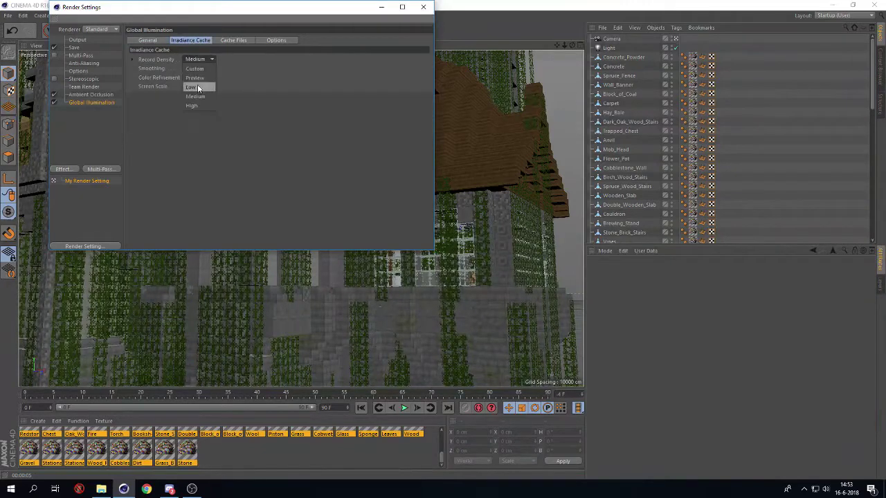
click(198, 88)
click(423, 7)
click(208, 30)
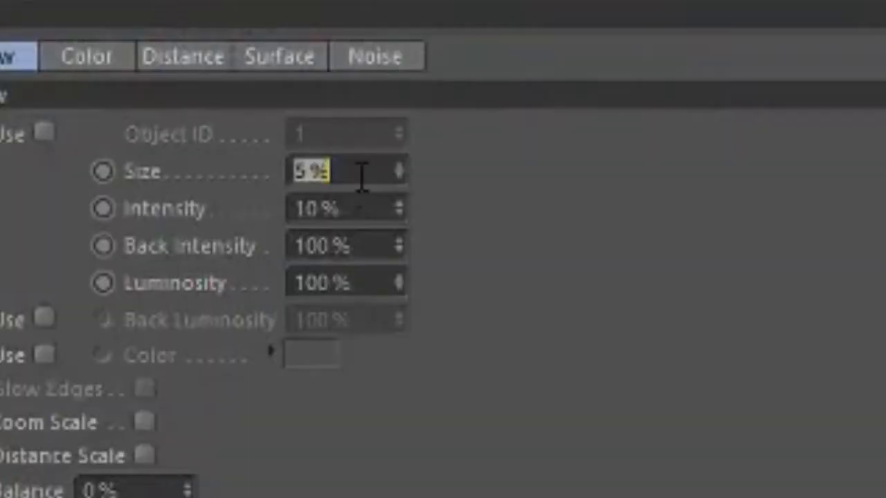
Step: Set the Glow effect's Size to 3 % and Intensity to 2 %, and render a region around the castle's recessed wall
text(3)
key(Tab)
text(2)
key(Return)
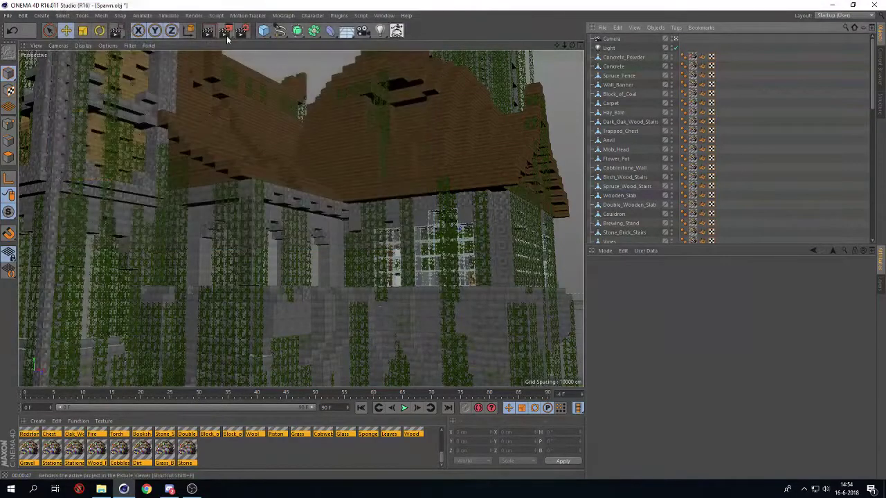
drag(224, 31, 243, 44)
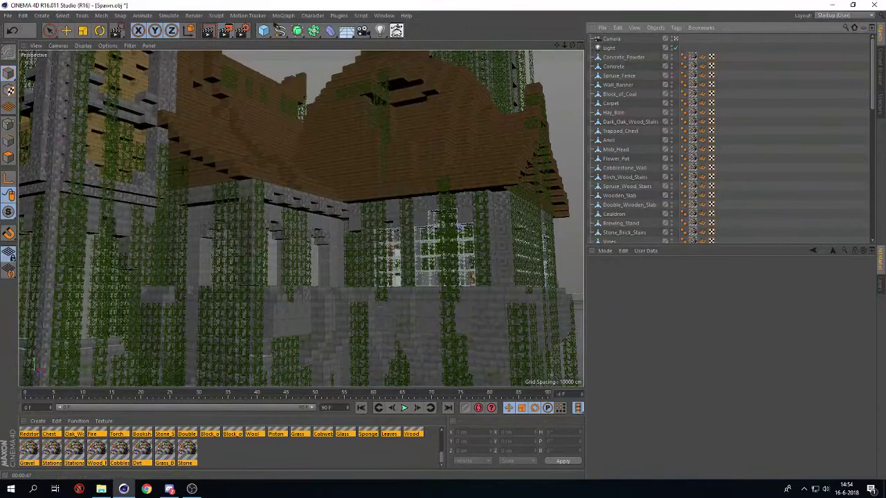
drag(182, 170, 337, 298)
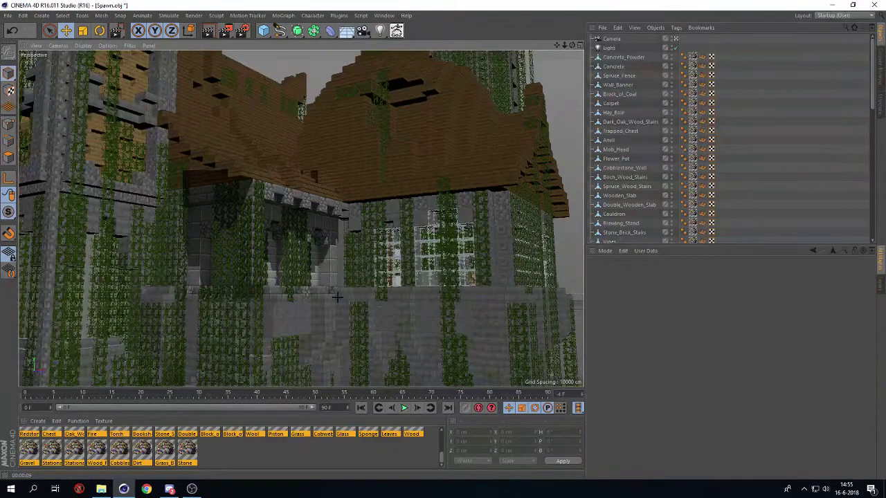
Step: Change the light's color to a warm white with RGB values of 255, 249 and 240
click(609, 49)
click(669, 273)
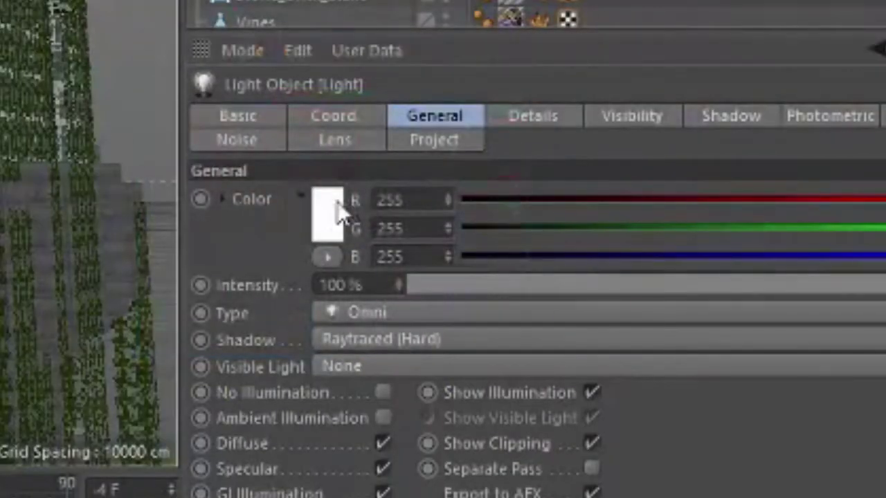
click(632, 305)
drag(295, 96, 301, 97)
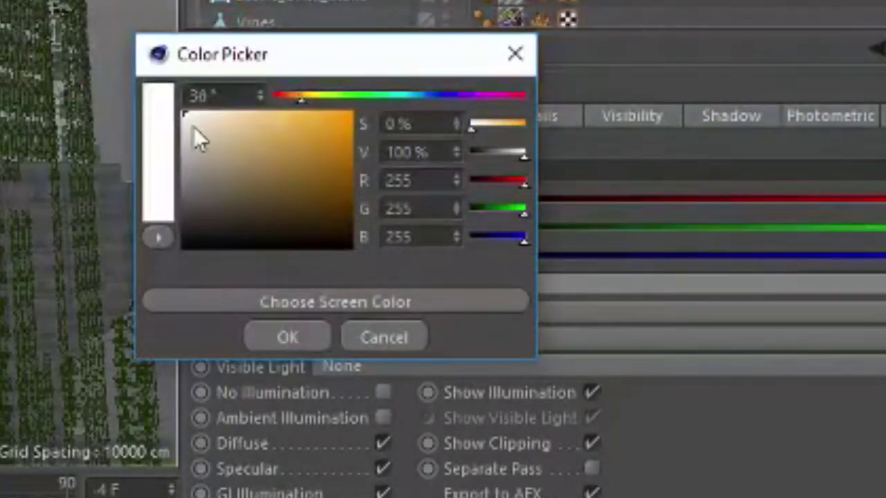
drag(194, 130, 192, 113)
click(290, 337)
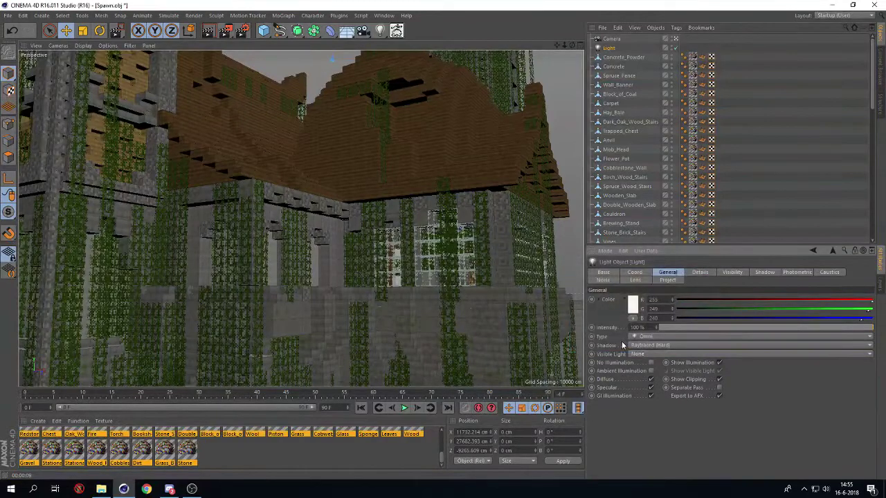
Step: Add a Sky object to the scene, and return to the camera view after looking at the castle from outside
click(346, 31)
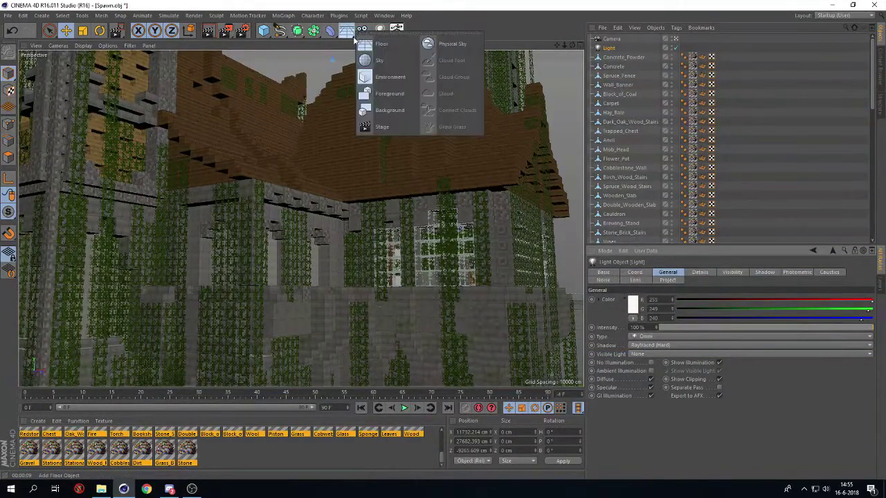
click(376, 61)
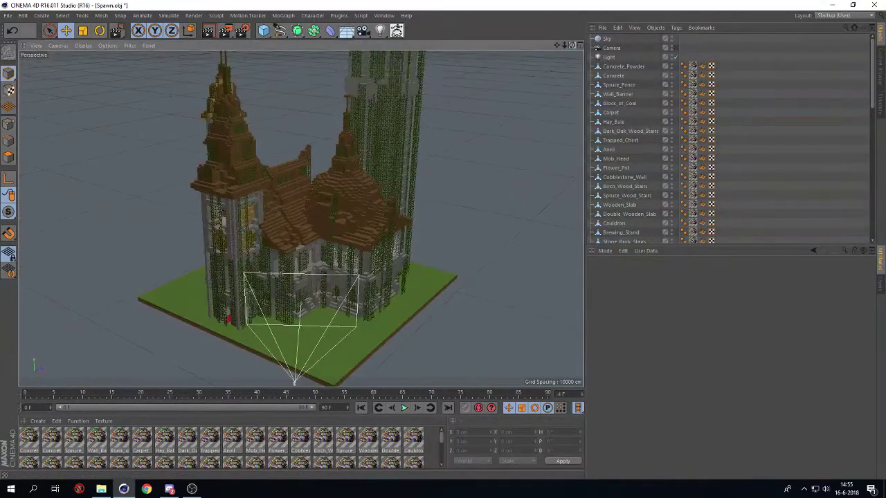
mouse_move(572, 45)
mouse_down()
mouse_move(526, 14)
mouse_move(571, 45)
mouse_up()
click(676, 49)
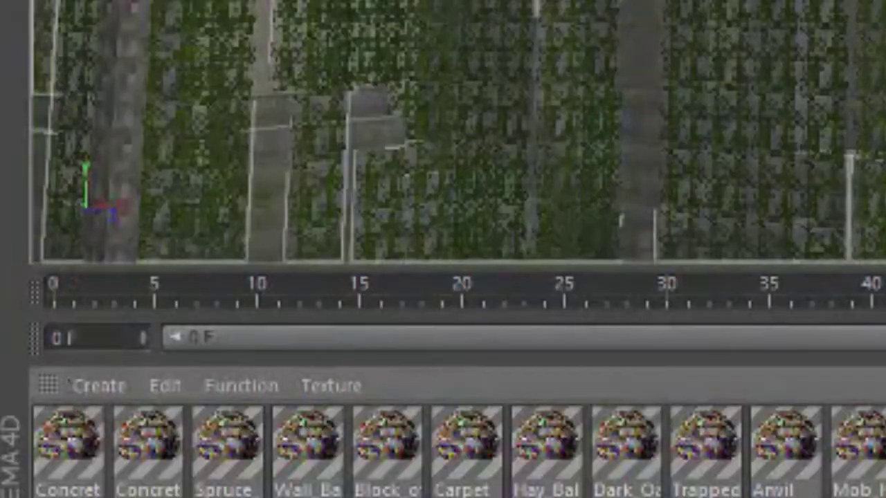
Step: Create a new material and turn off its Reflectance channel
click(104, 386)
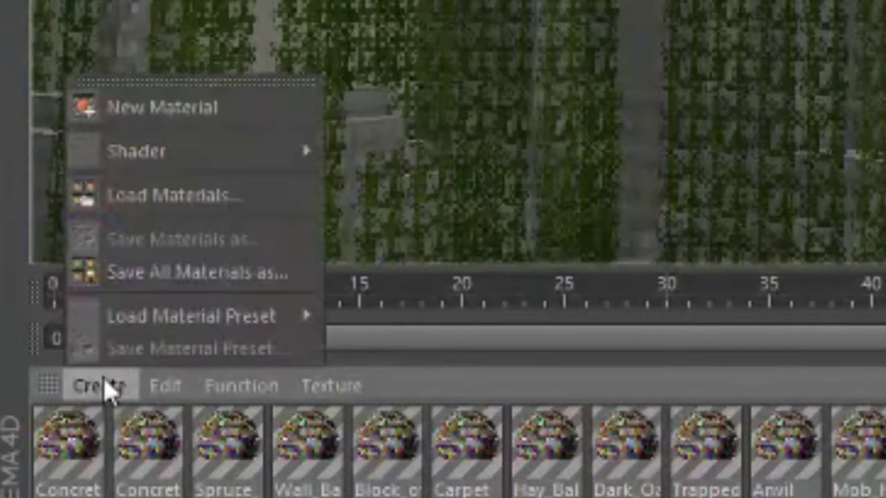
click(138, 108)
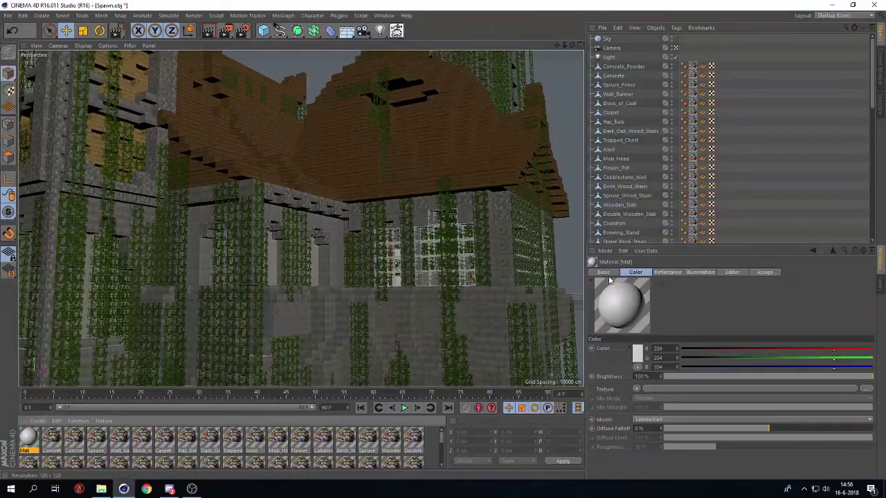
click(606, 273)
click(627, 383)
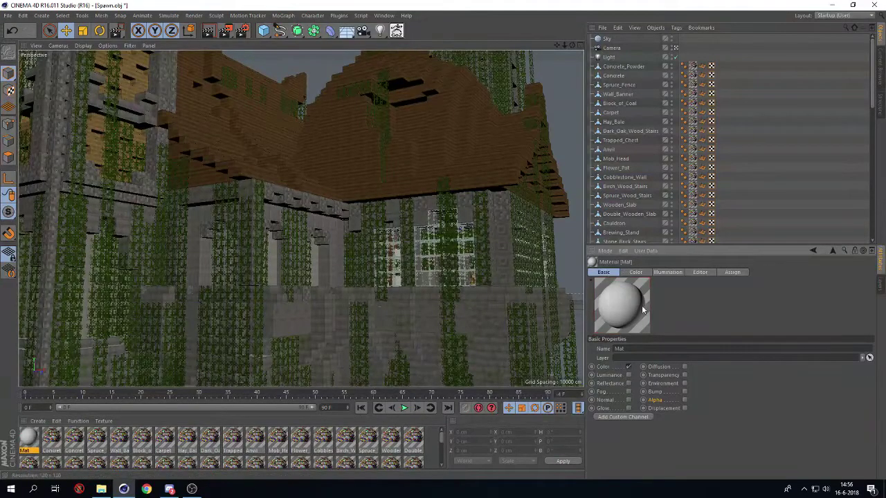
Step: Load the light-blue sky texture into the new material's Color channel and assign the material to the Sky object
click(635, 272)
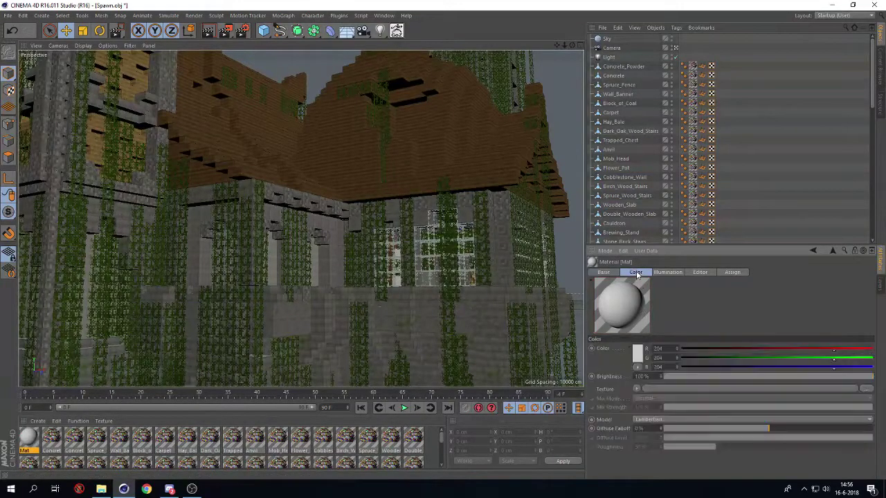
click(864, 390)
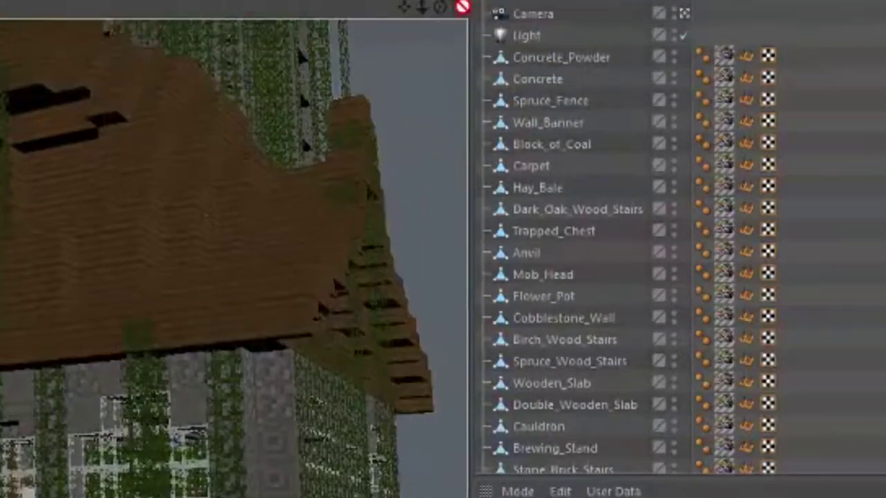
drag(463, 7, 391, 76)
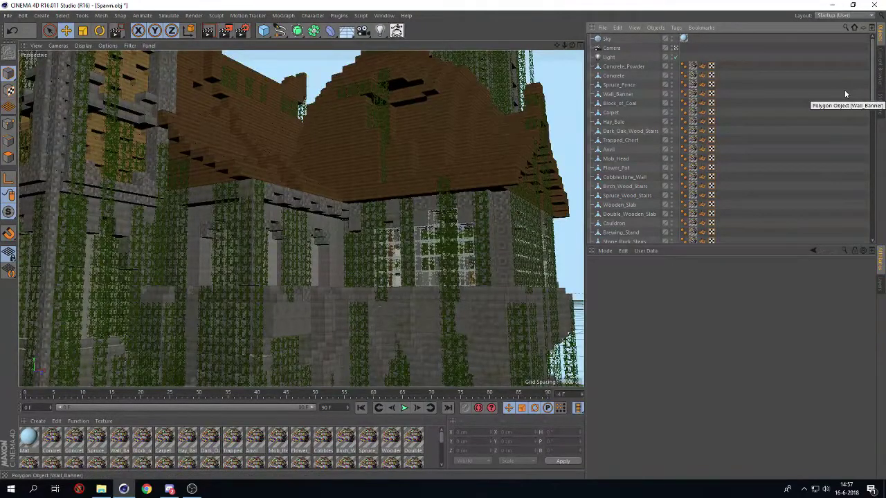
Step: Create a second material and try out a plain cyan Color for it
right_click(63, 460)
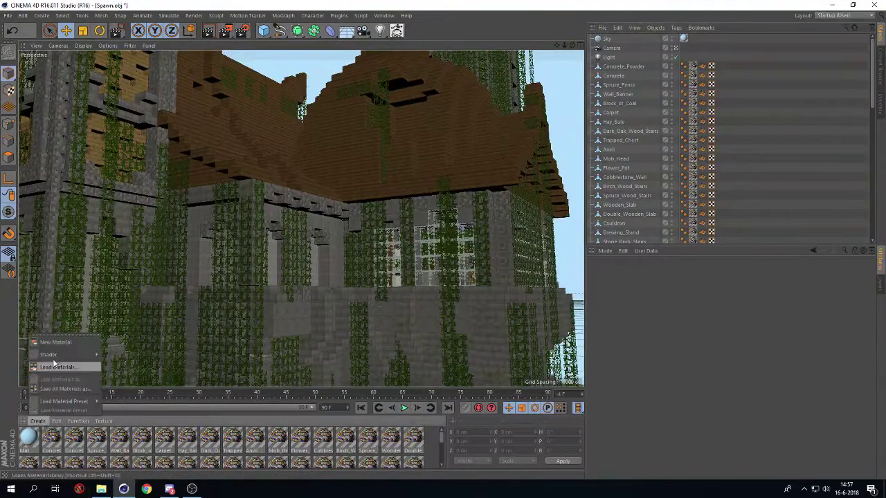
click(64, 343)
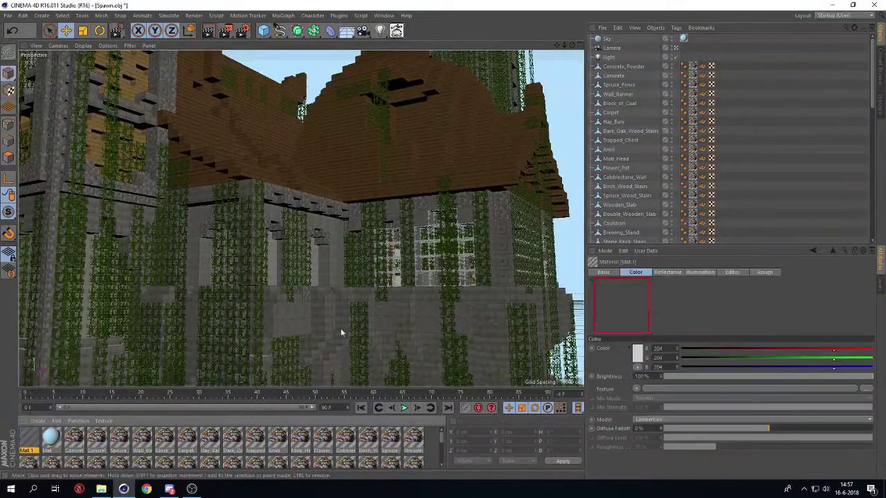
click(638, 353)
click(643, 320)
click(623, 348)
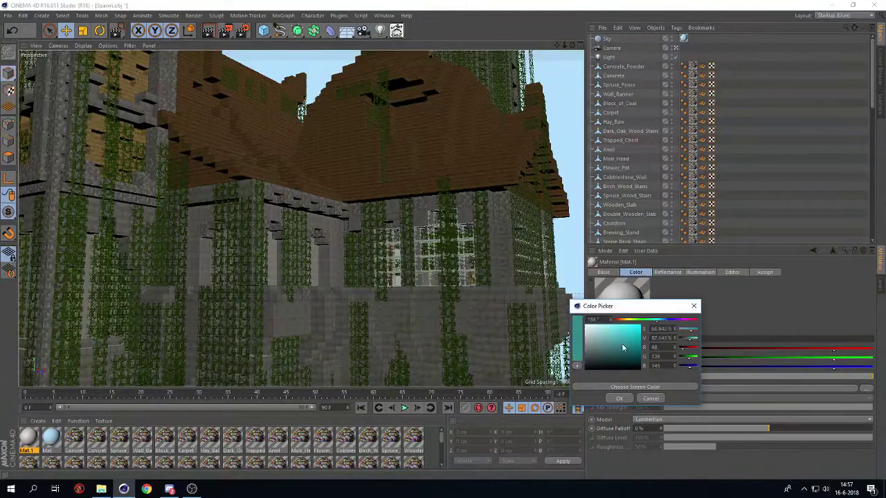
click(623, 328)
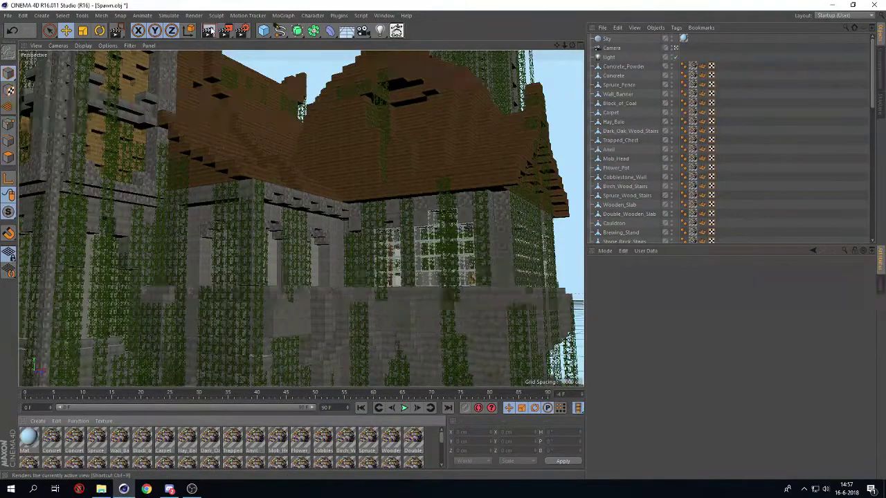
Step: Test-render the camera view, and open the sky material's Illumination settings
key(ctrl+r)
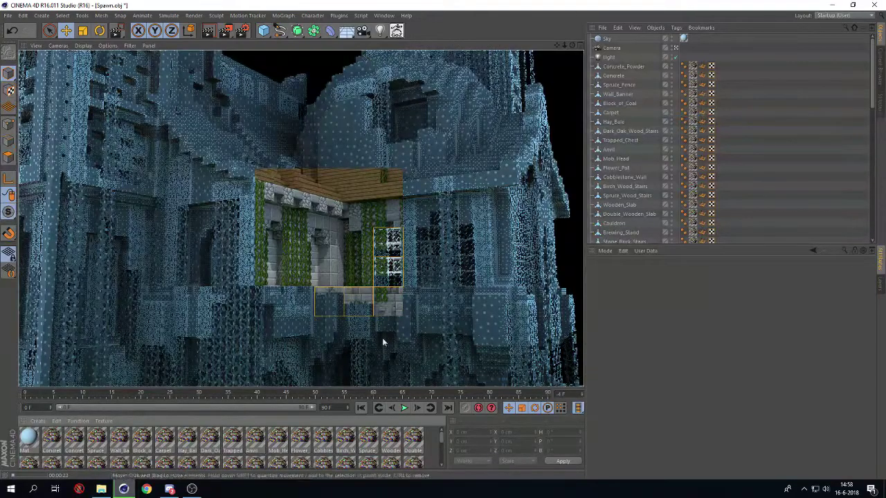
click(26, 447)
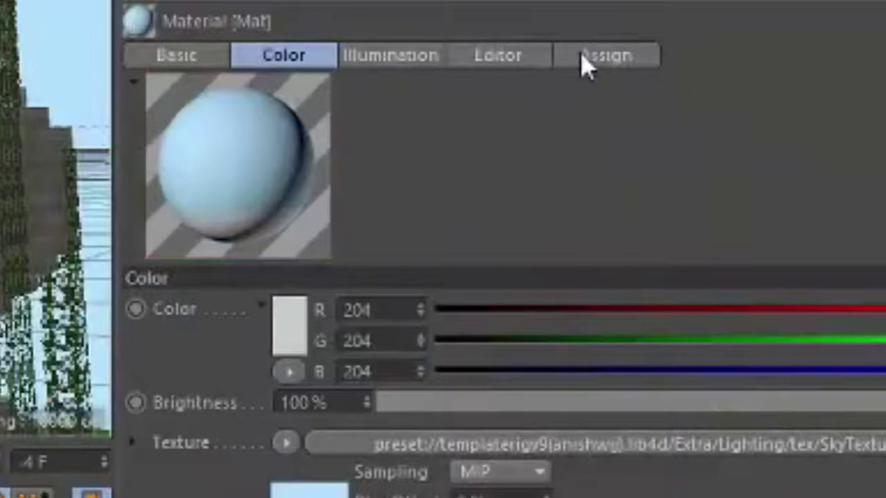
click(374, 59)
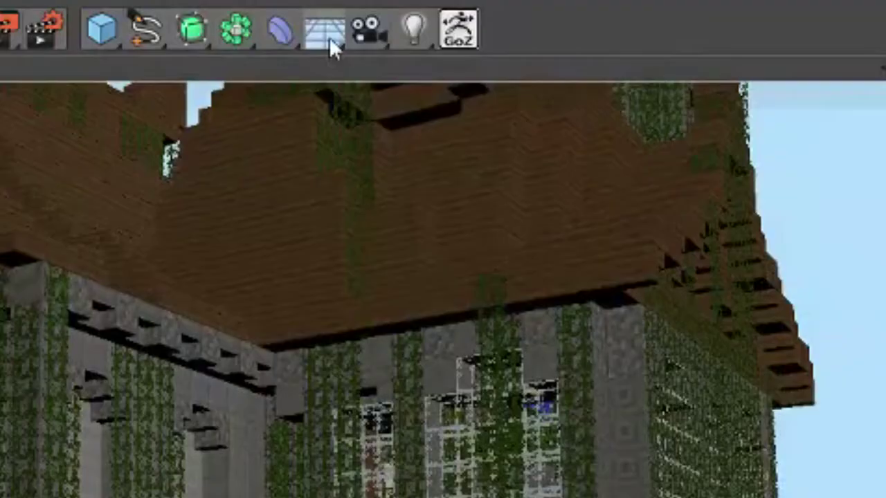
Step: Add a Background object textured with the Concrete_Powder material, and render a region across the castle's corner and the sky
click(348, 34)
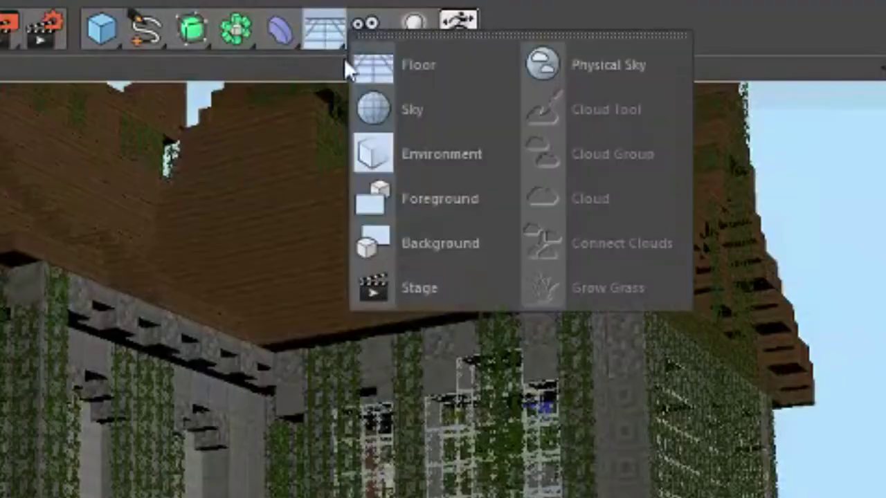
click(417, 242)
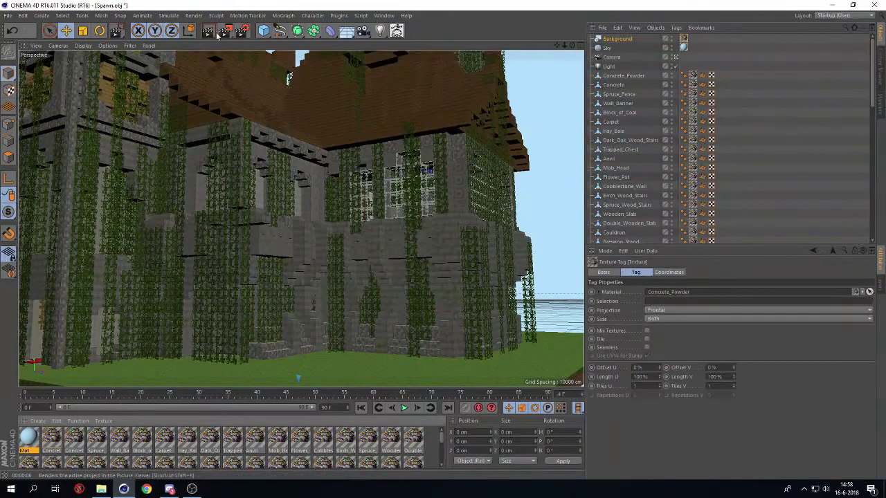
drag(223, 32, 261, 44)
drag(474, 119, 592, 280)
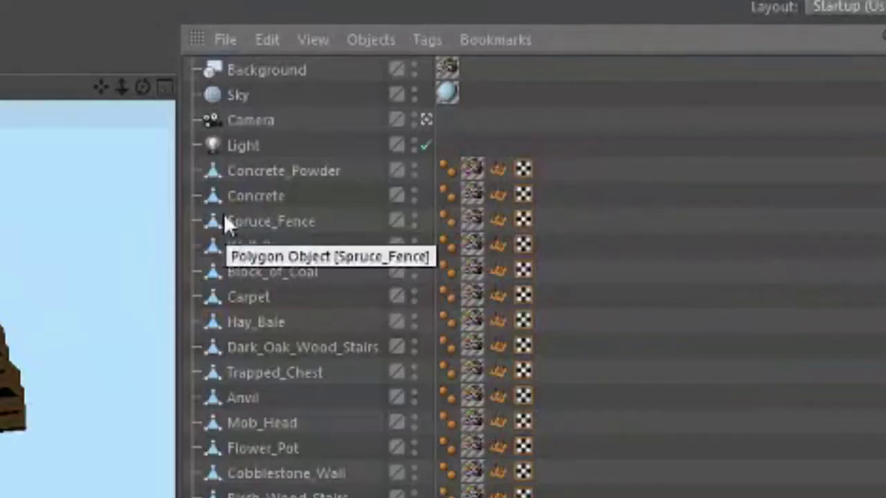
Step: Add a Compositing tag to the Sky object and turn off Seen by Camera
right_click(237, 97)
mouse_move(267, 113)
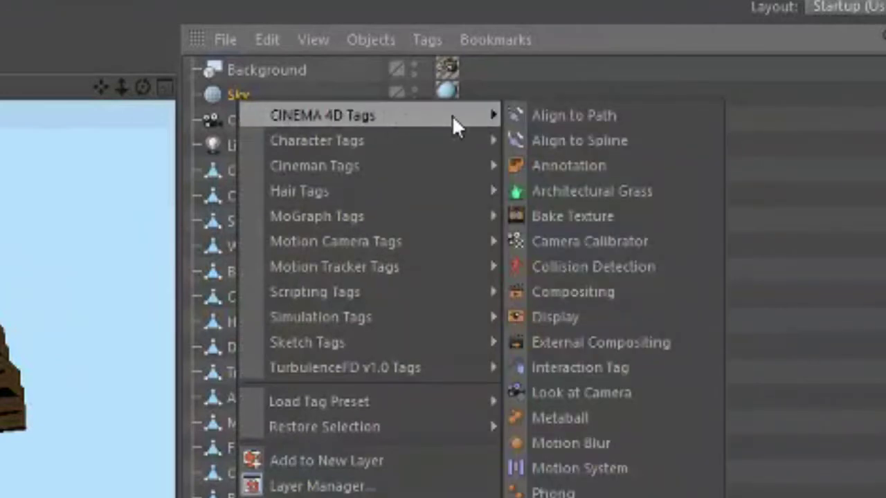
click(583, 293)
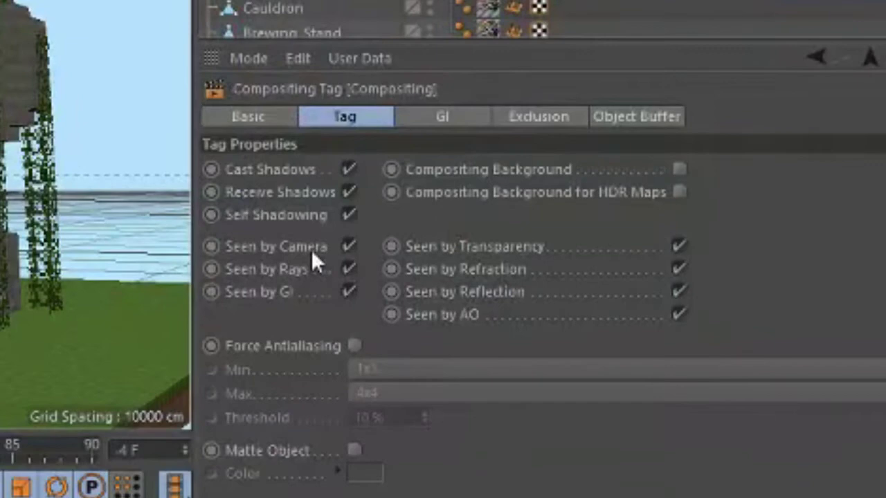
click(348, 244)
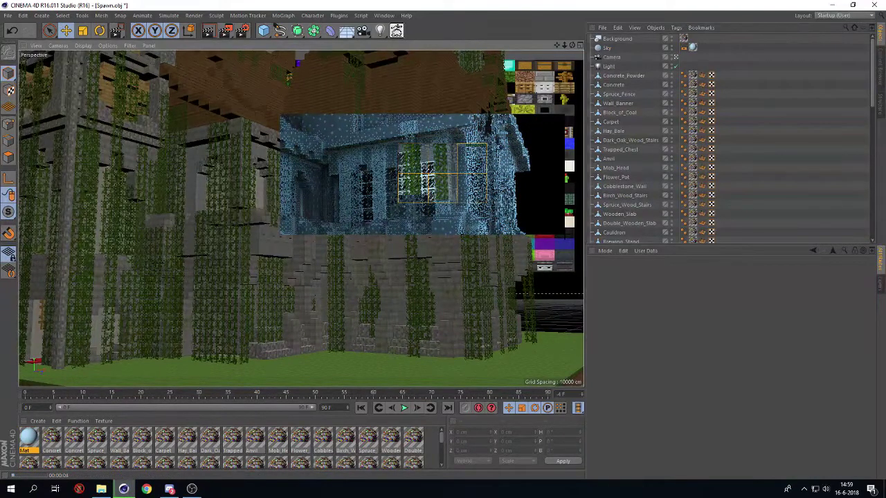
Step: Duplicate the light-blue sky material
click(28, 438)
ctrl+drag(28, 438, 25, 438)
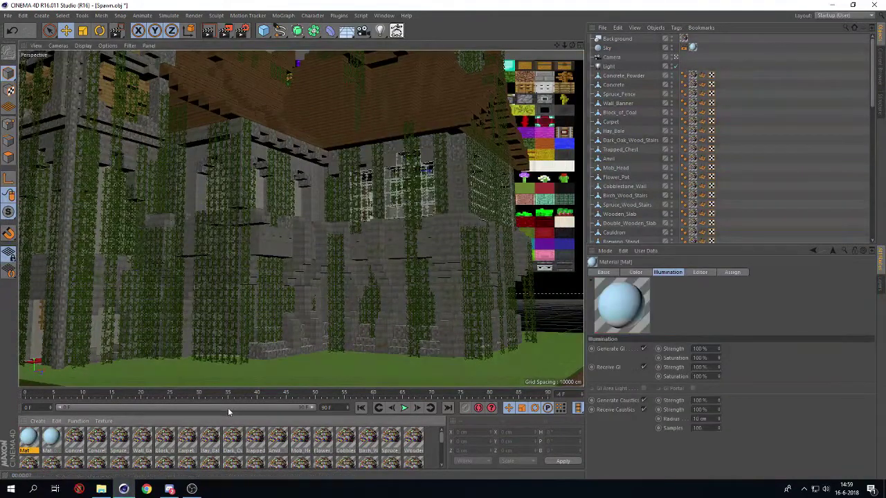
Step: Switch to Chrome and save the blue sky with white clouds image, Sky.jpg, from the search results to the desktop
click(147, 490)
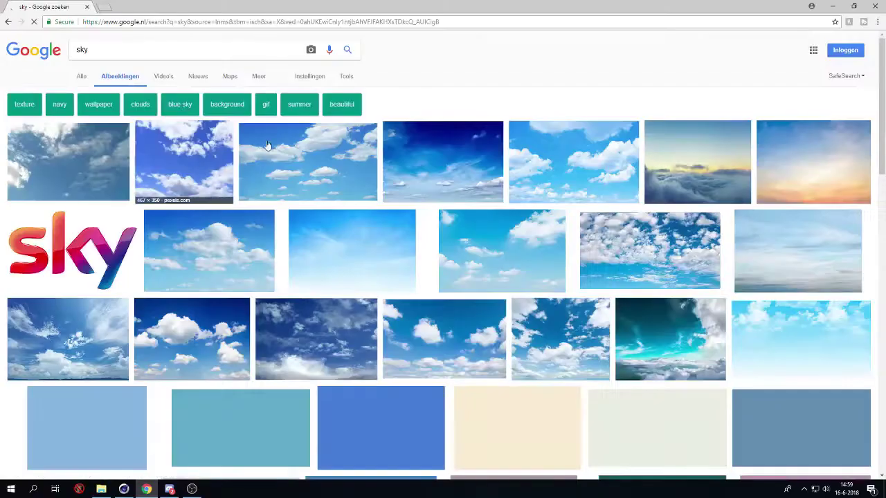
click(293, 154)
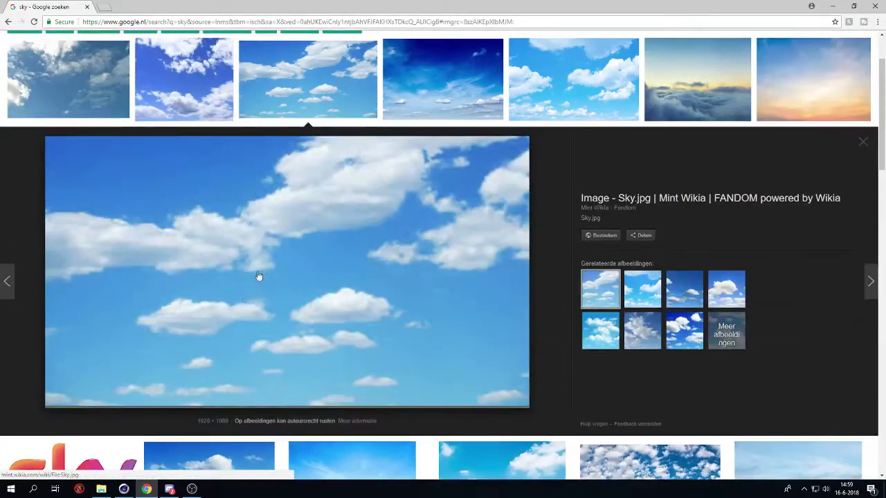
right_click(242, 319)
click(271, 401)
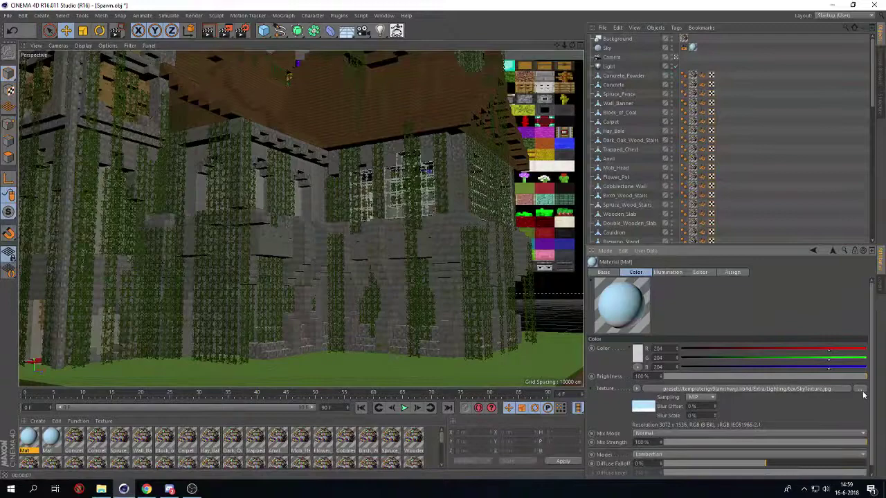
Step: Back in Cinema 4D, load Sky.jpg from the desktop as the duplicated material's Color texture and apply the material to the Background object
click(862, 389)
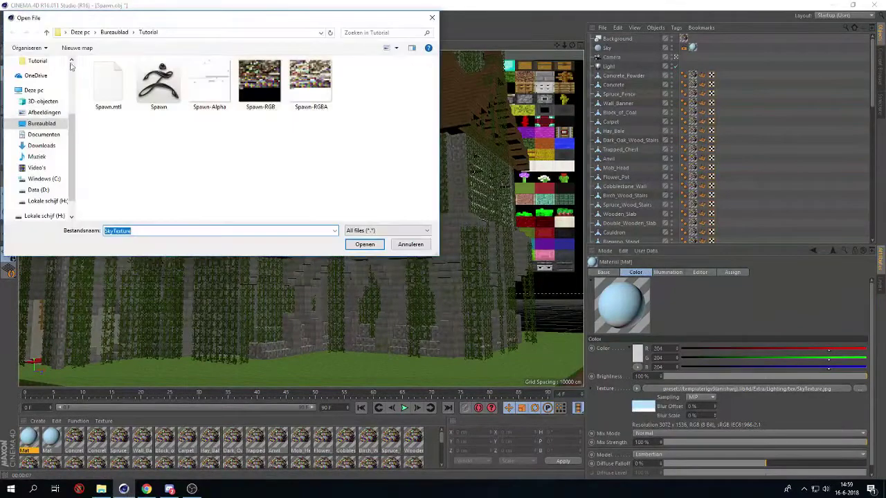
click(42, 123)
scroll(332, 157, down, 3)
double_click(332, 156)
drag(29, 437, 598, 48)
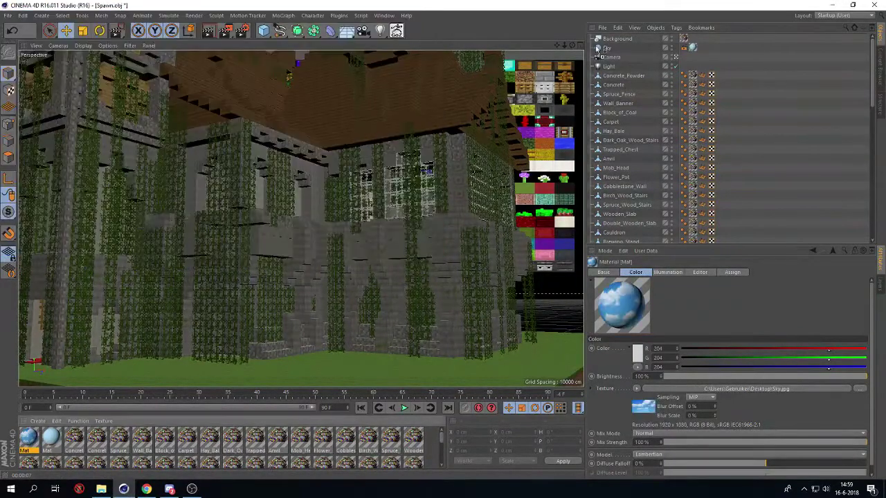
click(828, 133)
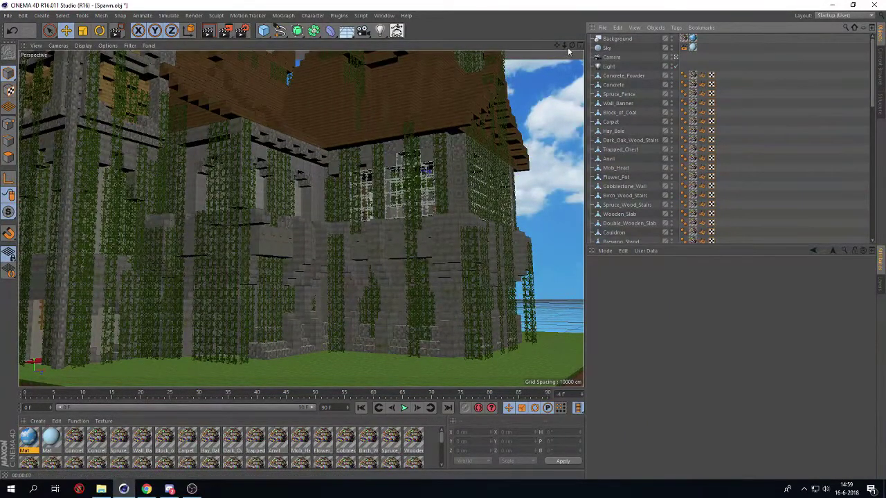
Step: Adjust the perspective view around the castle's corner and add a new Camera object from that view
mouse_move(571, 45)
mouse_down()
mouse_move(553, 58)
mouse_move(547, 38)
mouse_move(512, 52)
mouse_move(561, 50)
mouse_up()
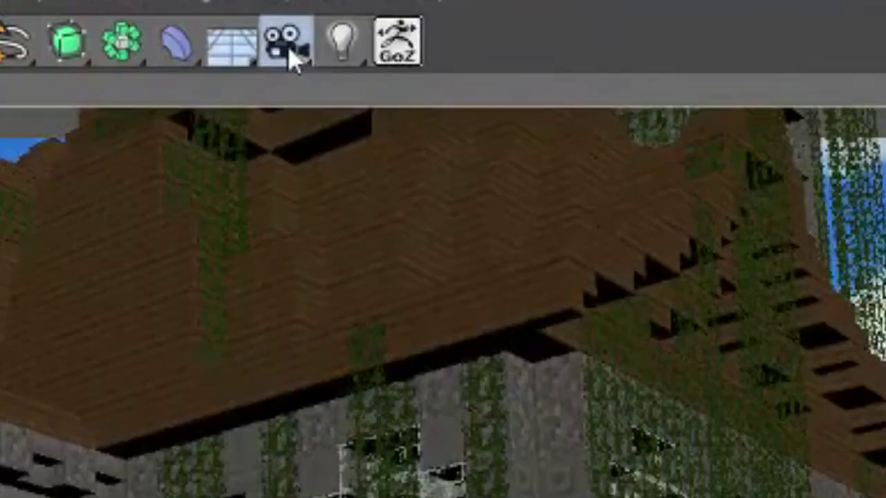
click(292, 55)
click(359, 86)
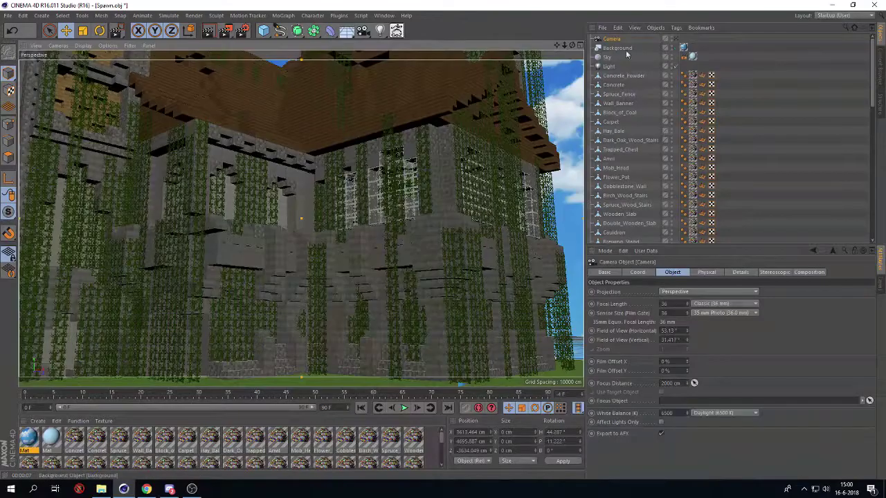
Step: Look through the new camera, fine-tune its framing of the castle's corner, and compare it with the free perspective view
drag(571, 45, 526, 153)
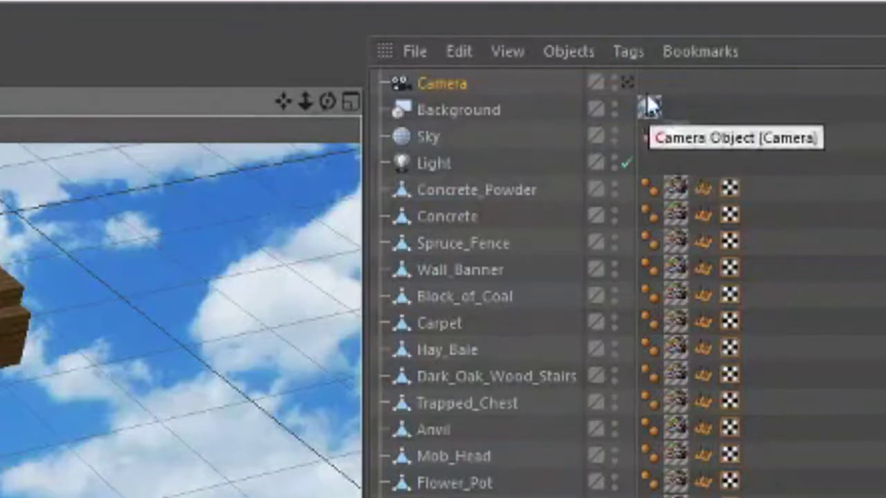
click(627, 84)
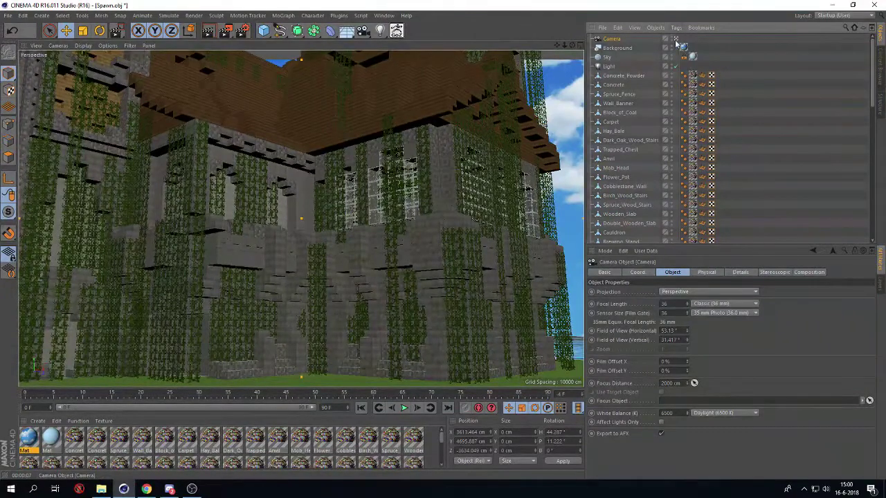
drag(572, 45, 586, 47)
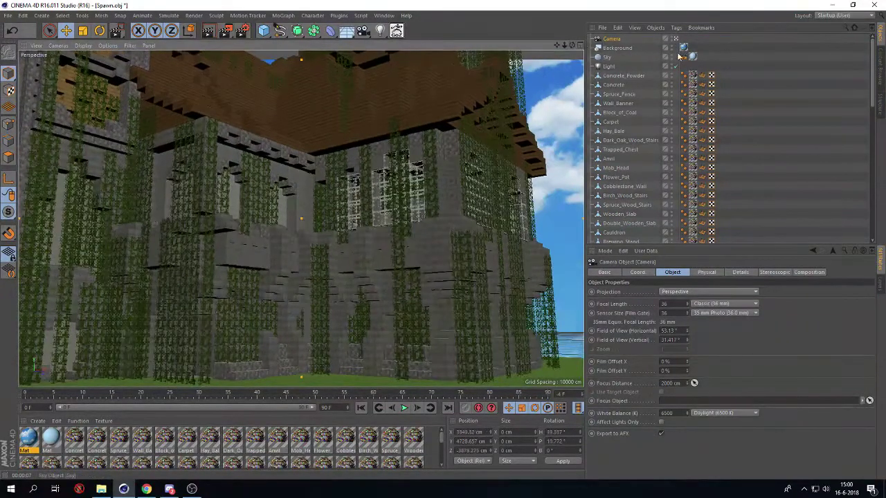
click(676, 38)
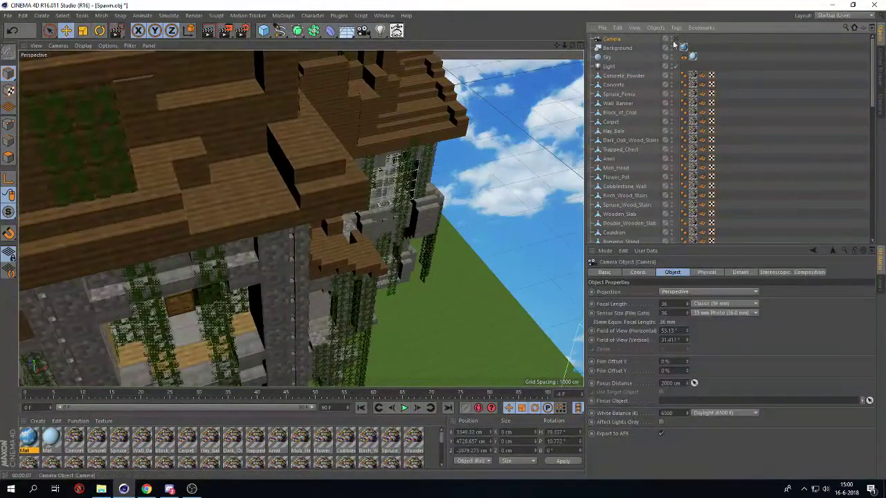
click(676, 39)
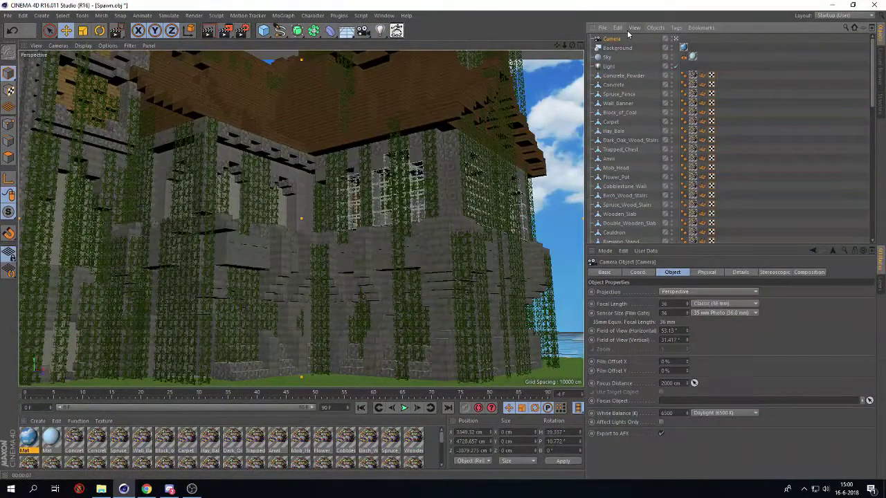
Step: Add a Protection tag to the camera to lock its framing, and check the view through the camera
right_click(619, 39)
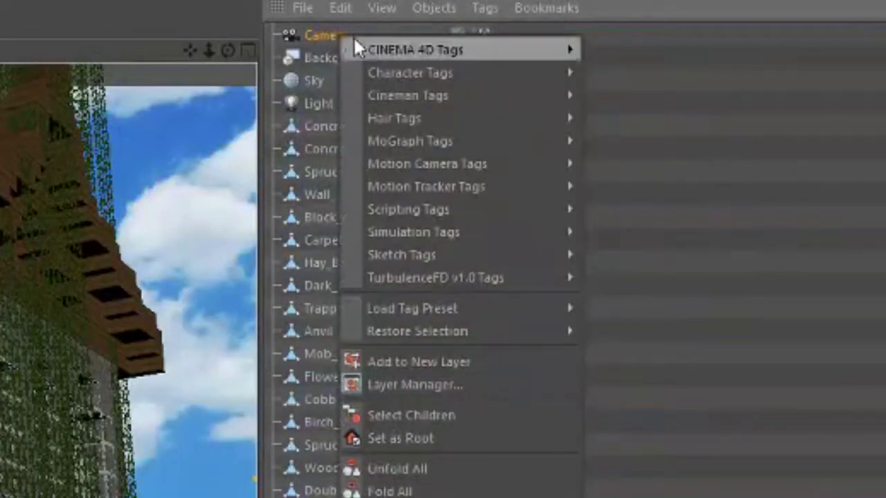
mouse_move(399, 58)
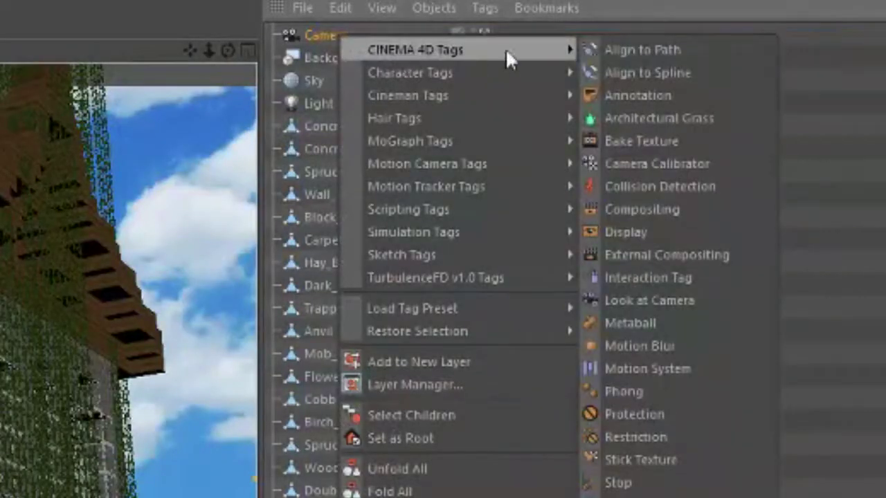
click(654, 415)
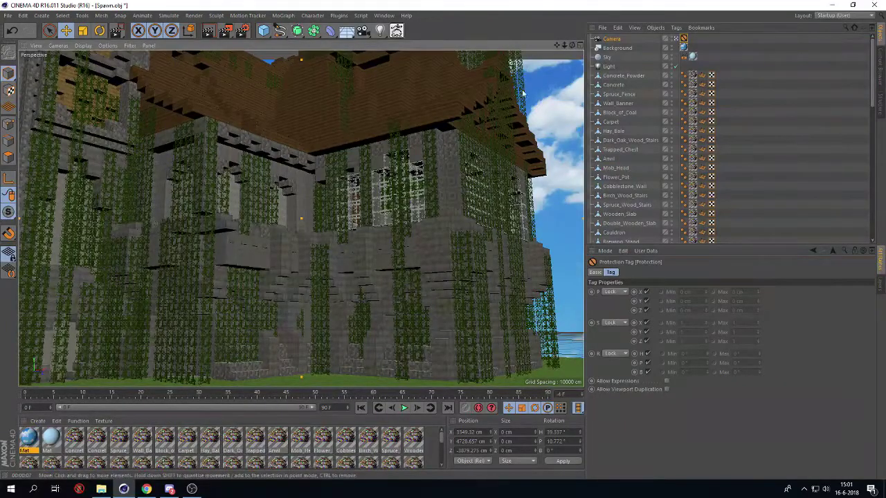
click(676, 39)
click(676, 39)
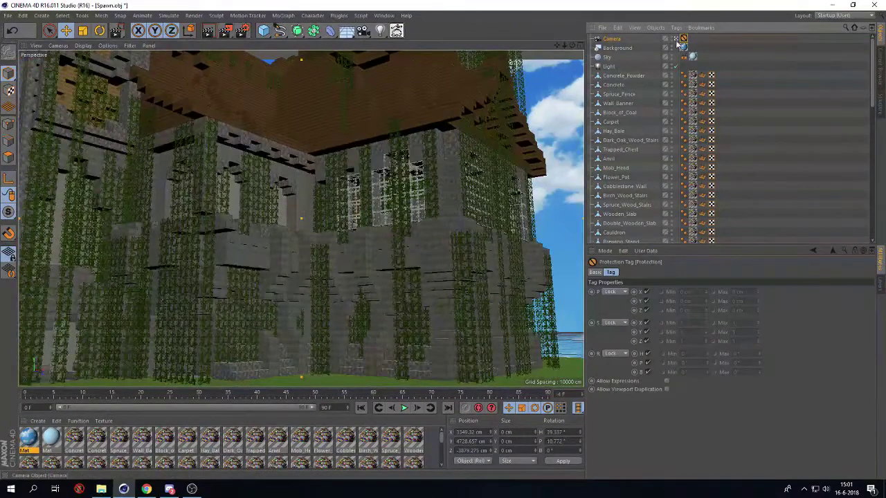
click(675, 39)
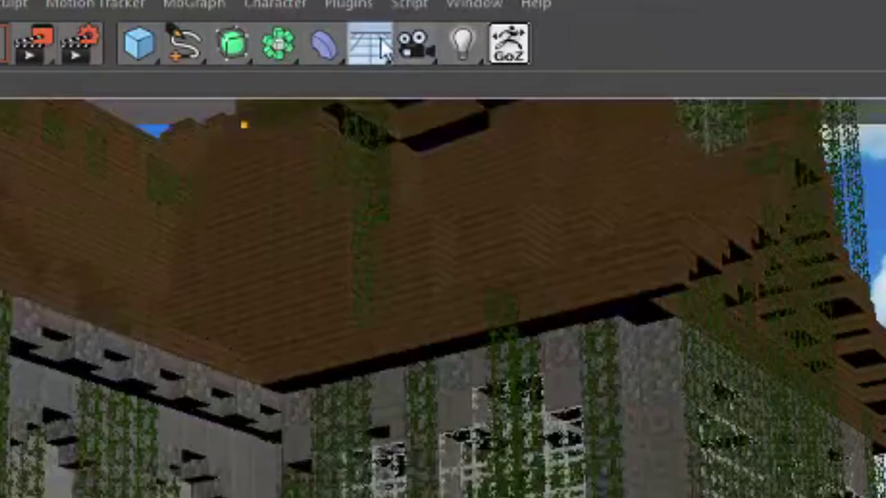
Step: Add an Environment object, try an Environment Strength of 42%, and test-render a small region of the castle wall
click(349, 30)
click(459, 171)
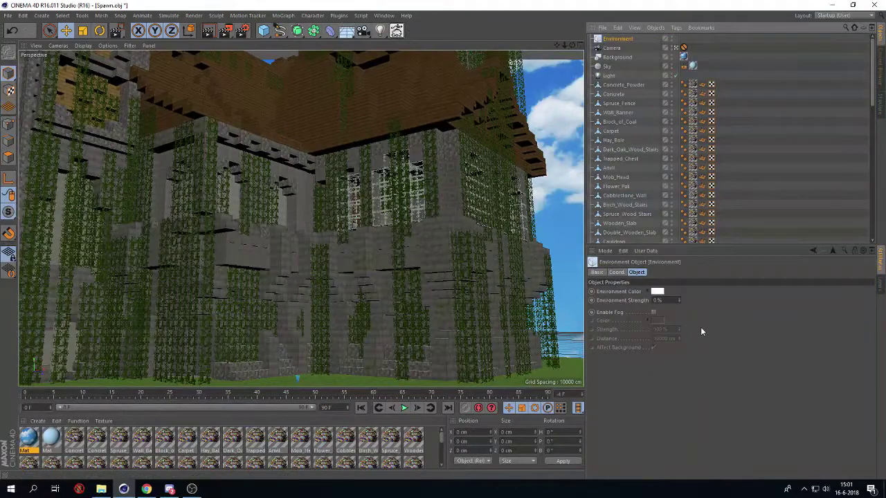
mouse_move(678, 302)
mouse_down()
mouse_move(705, 302)
mouse_move(678, 302)
mouse_up()
drag(227, 31, 257, 53)
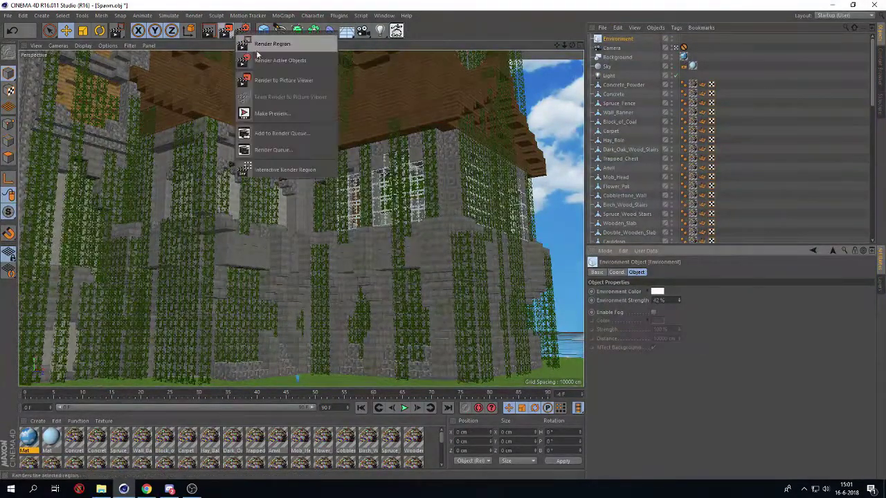
drag(217, 131, 276, 171)
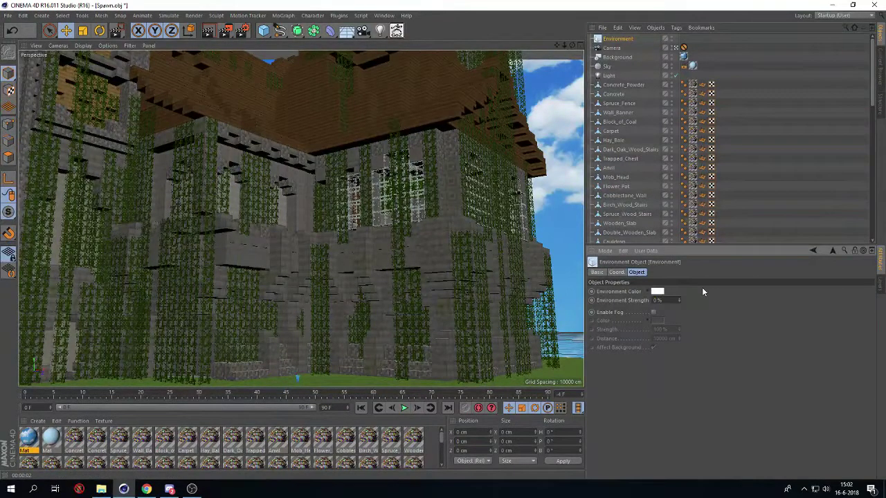
Step: Enable fog on the Environment object with a distance of 100000 cm, and render a region across the castle's edge and the sky
click(655, 312)
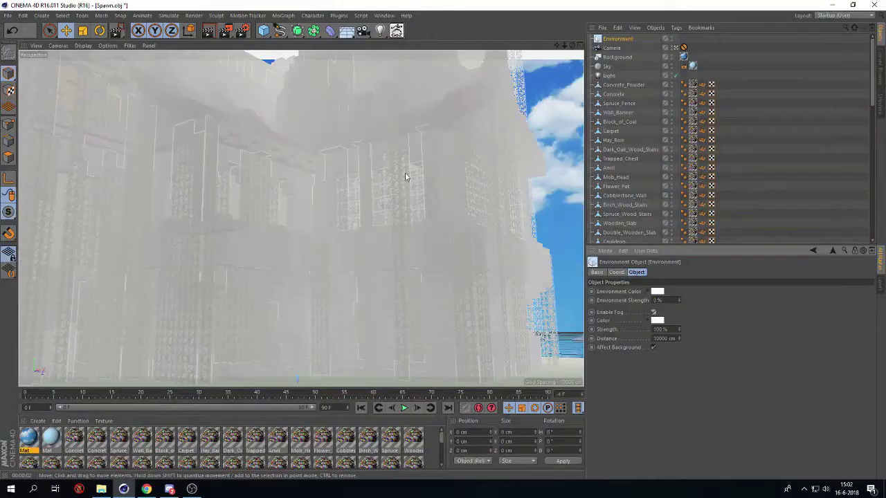
click(666, 340)
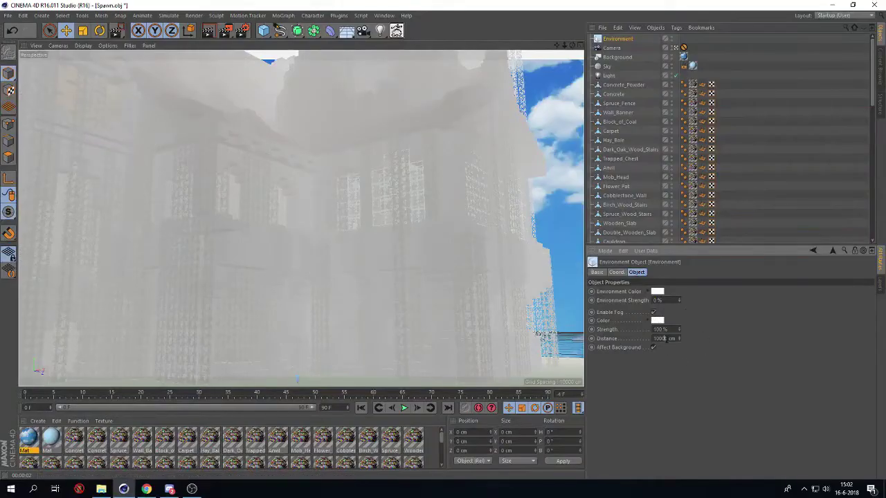
text(00)
key(Return)
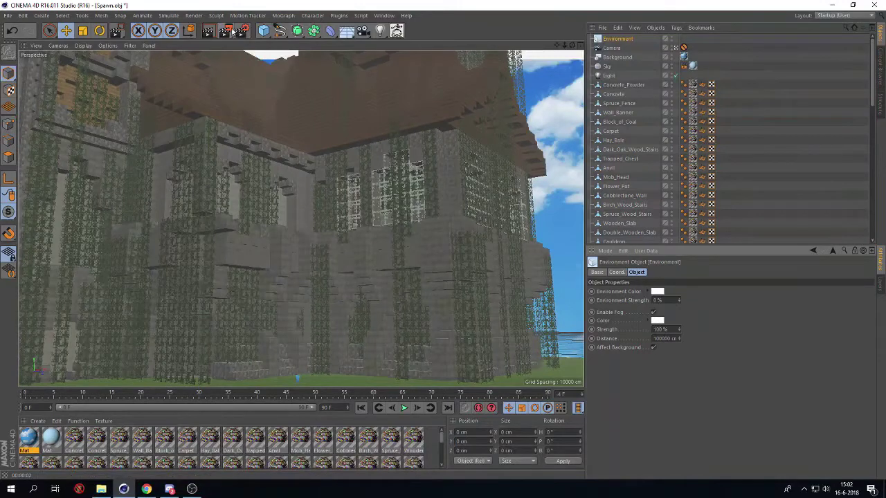
drag(225, 30, 260, 43)
click(260, 44)
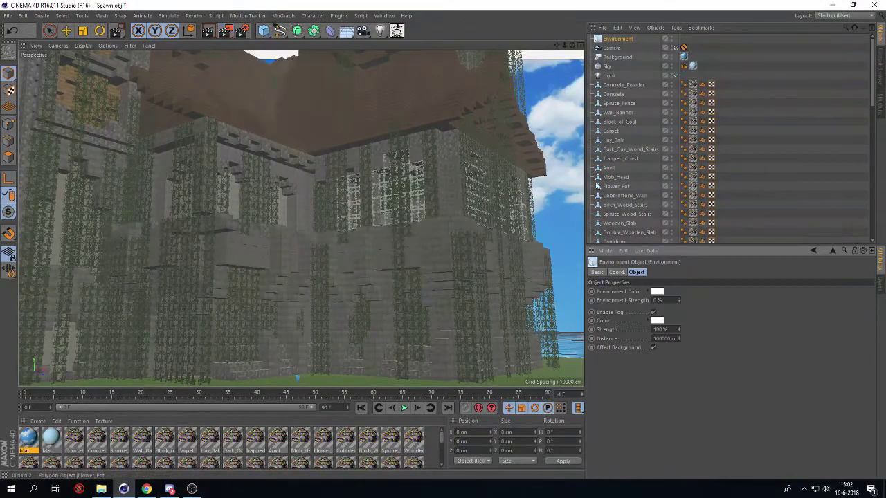
drag(523, 172, 568, 224)
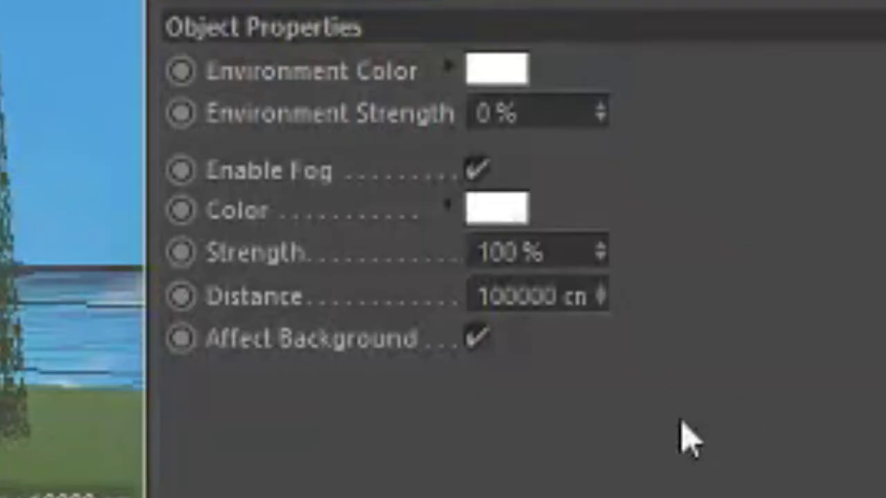
Step: Turn off Affect Background for the fog and set the fog color to a pale orange with a 36° hue
click(653, 347)
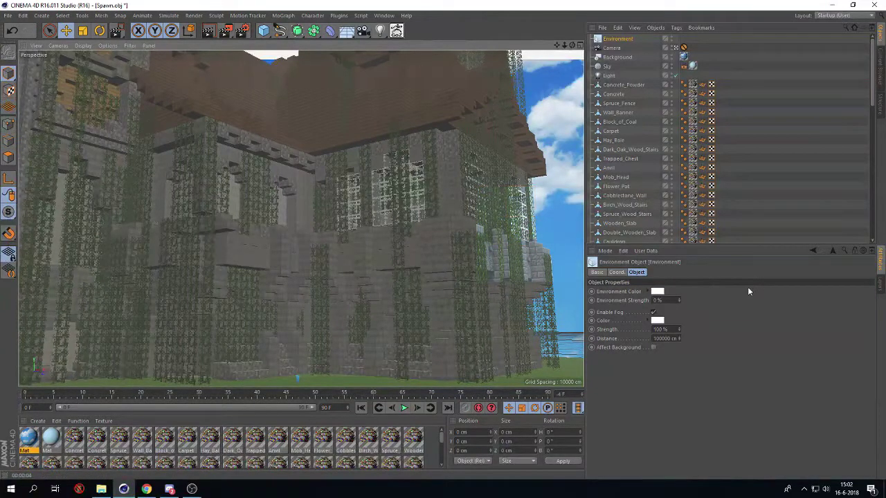
mouse_move(679, 328)
mouse_down()
mouse_move(680, 382)
mouse_move(680, 326)
mouse_up()
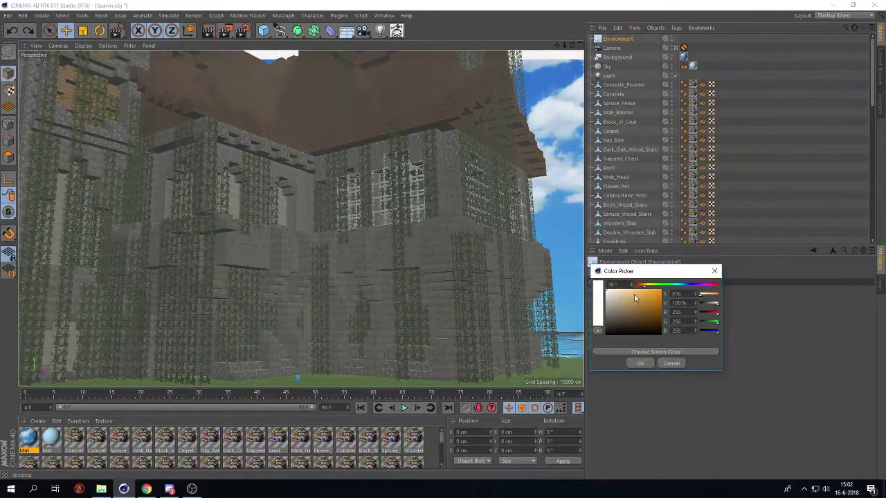
drag(633, 294, 618, 295)
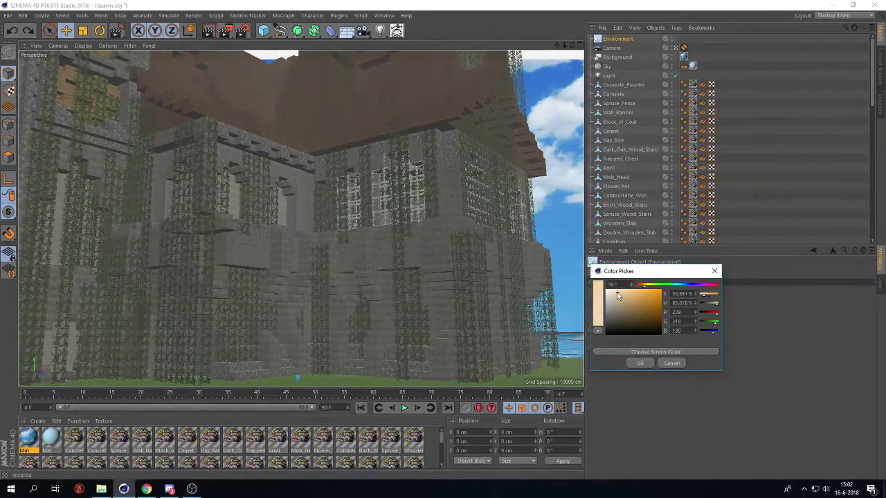
click(640, 364)
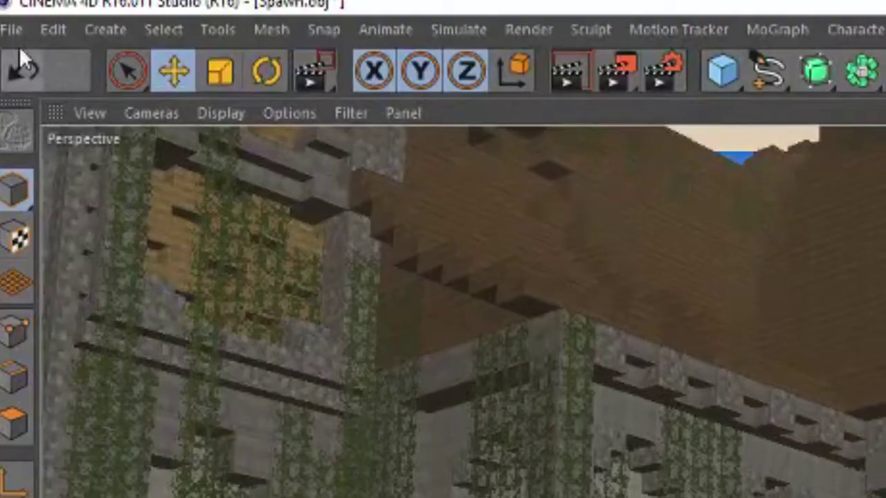
Step: Save the project as Spawn in the Tutorial folder
click(14, 29)
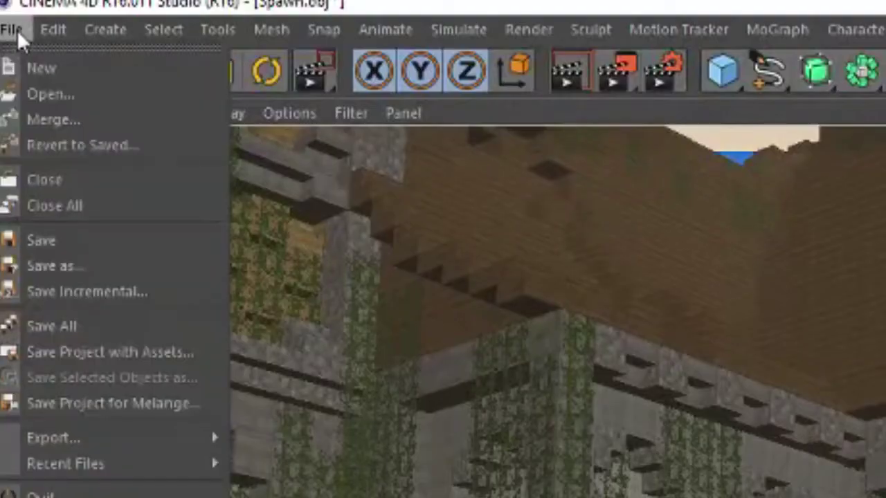
click(38, 238)
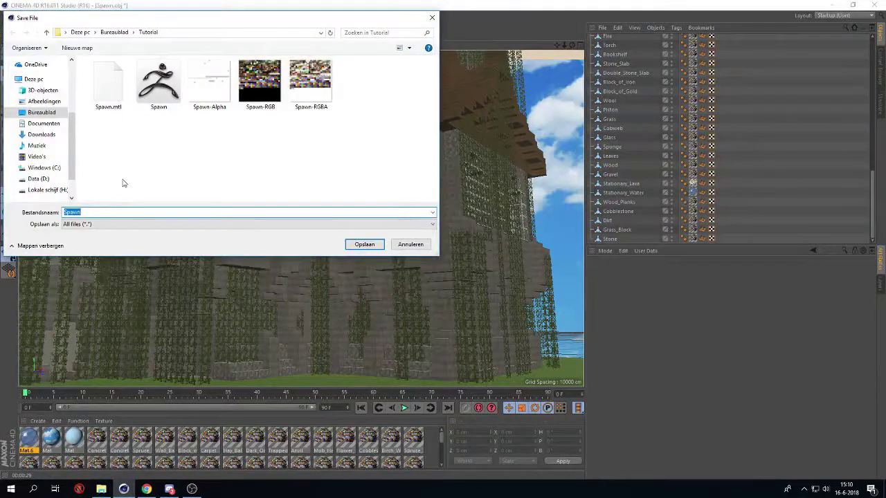
text(Spawn)
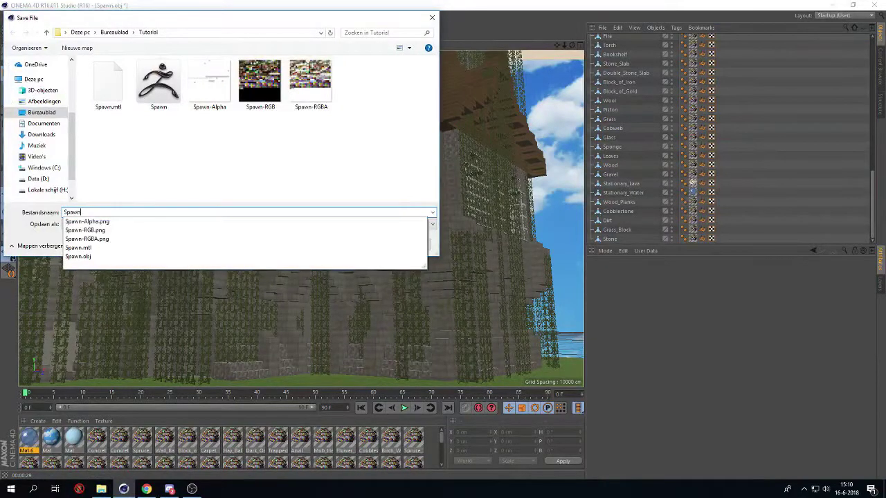
key(Return)
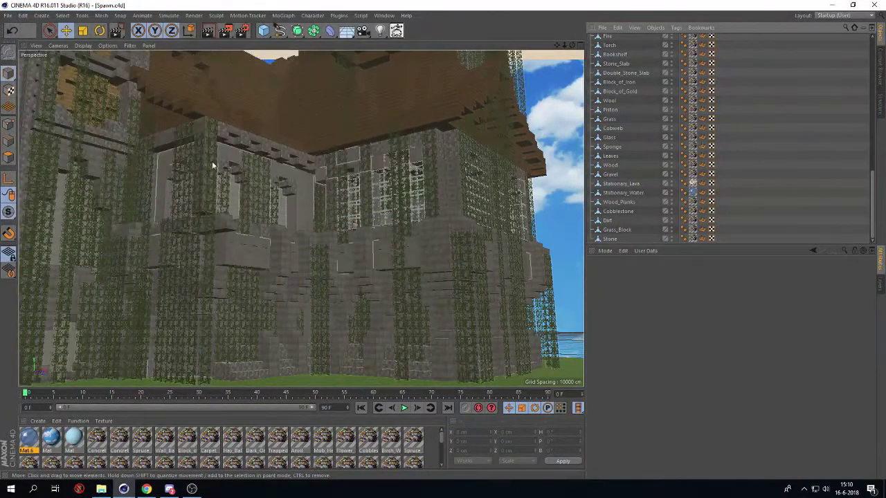
Step: Start saving the project again with Save As in the Tutorial folder
click(7, 16)
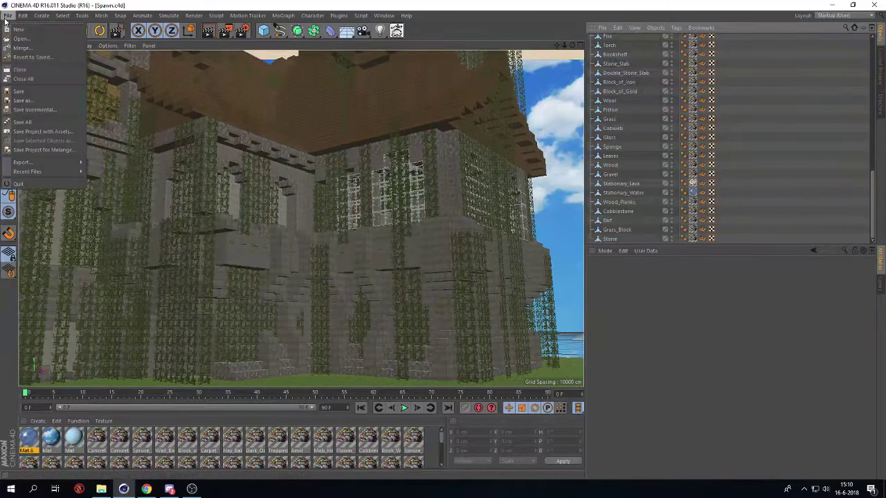
click(22, 101)
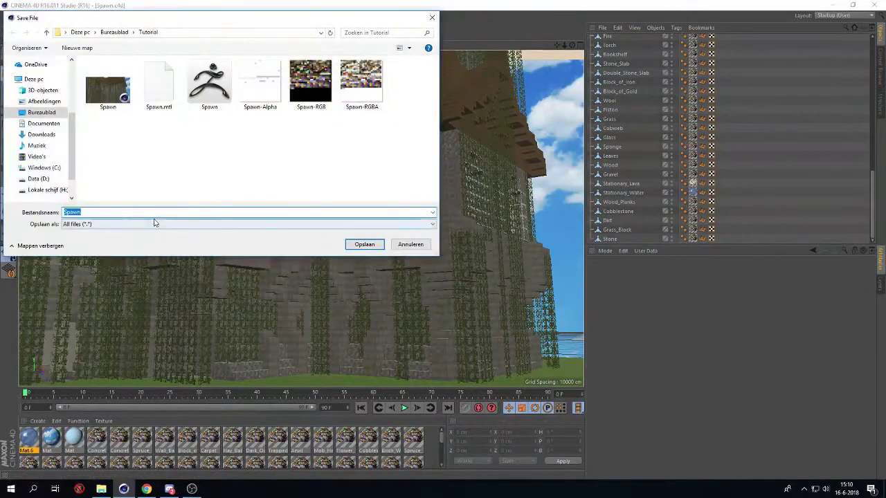